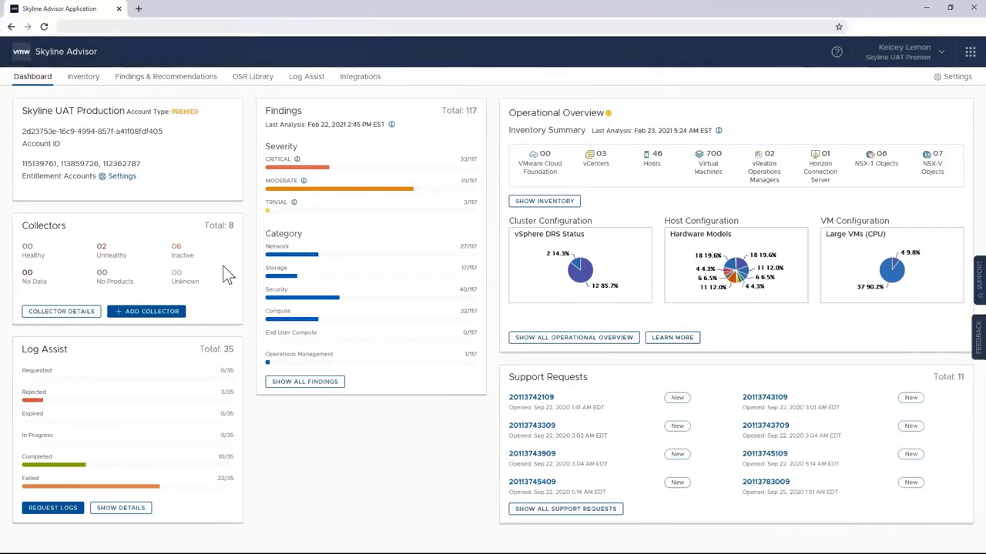
# Review the collector details, including the products configured on Skyline-UAT-Production-VCF, and return to the dashboard.
pyautogui.click(61, 311)
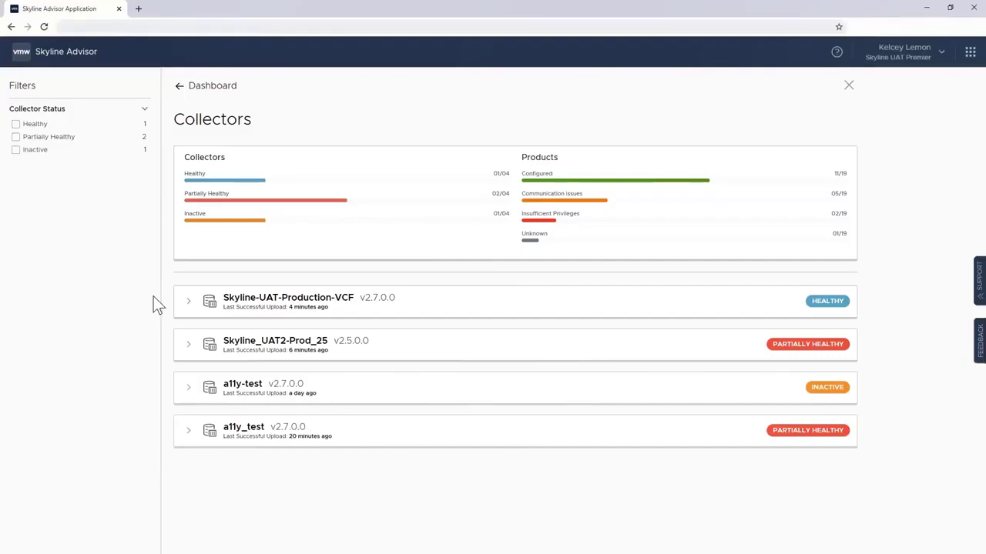
pyautogui.click(188, 302)
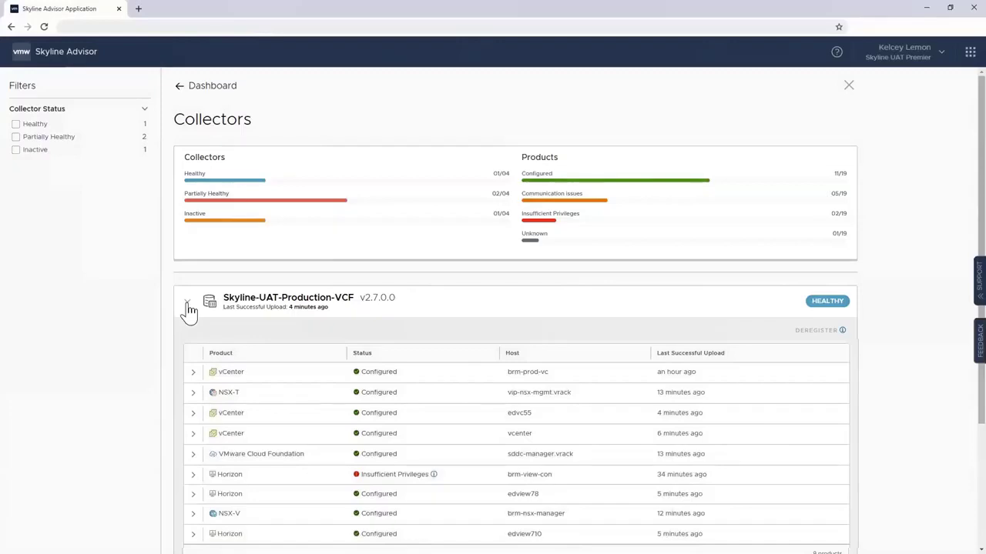
pyautogui.click(187, 302)
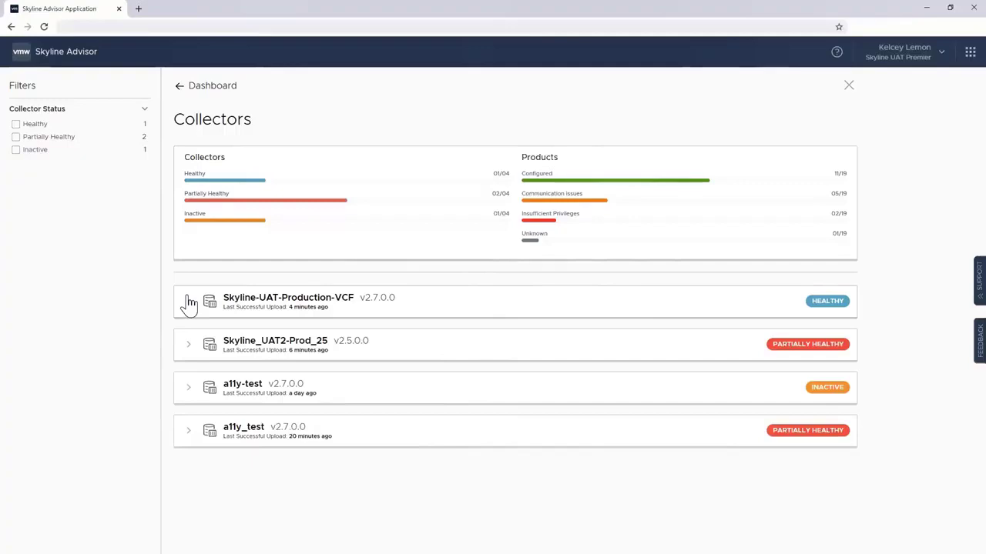
pyautogui.click(179, 87)
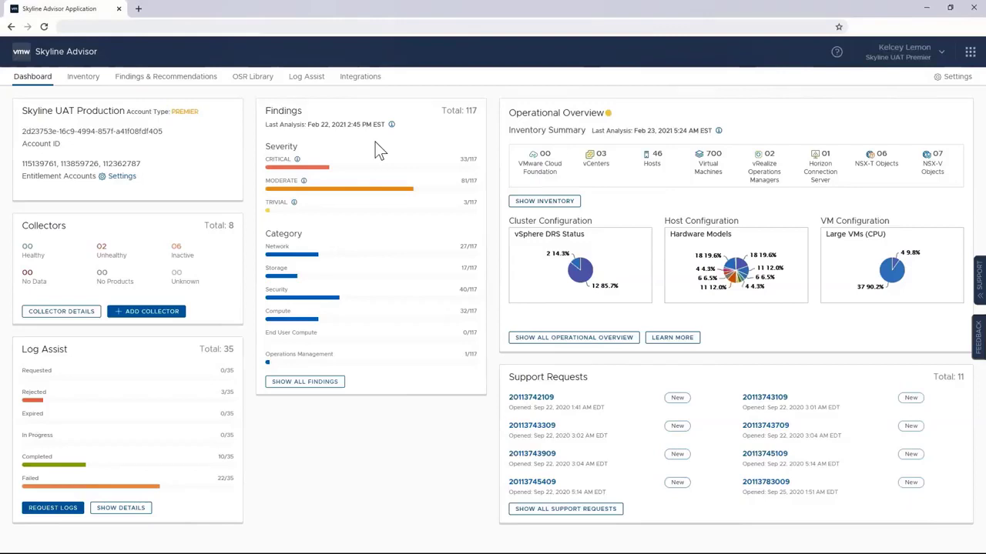
# Read the explanations of the Critical, Moderate and Trivial severities in the dashboard's Findings summary.
pyautogui.moveTo(295, 161)
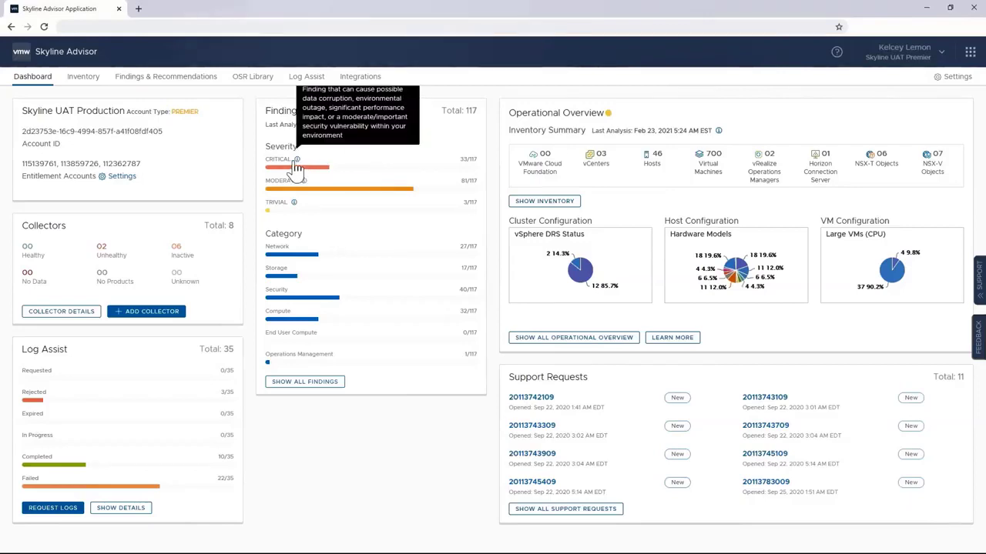
pyautogui.moveTo(304, 183)
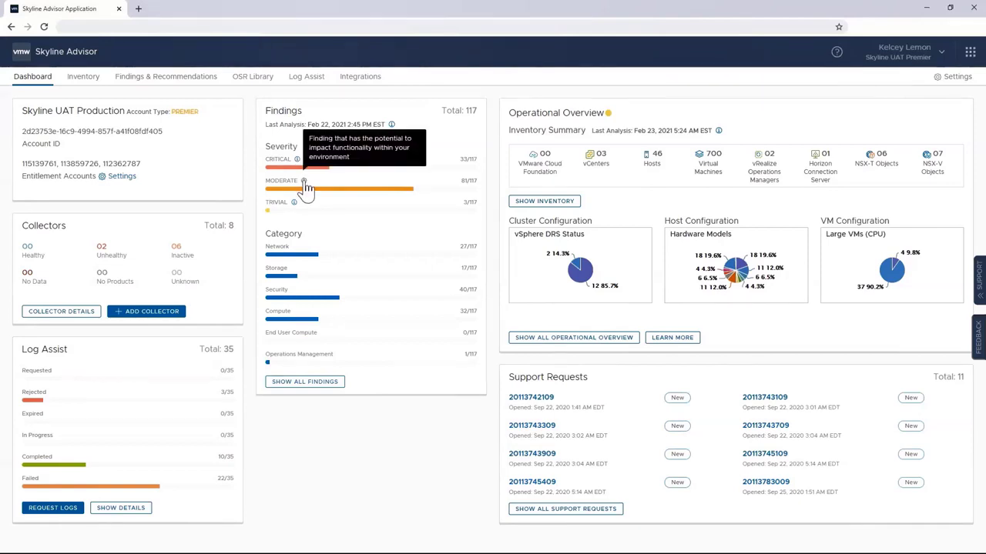
pyautogui.moveTo(298, 205)
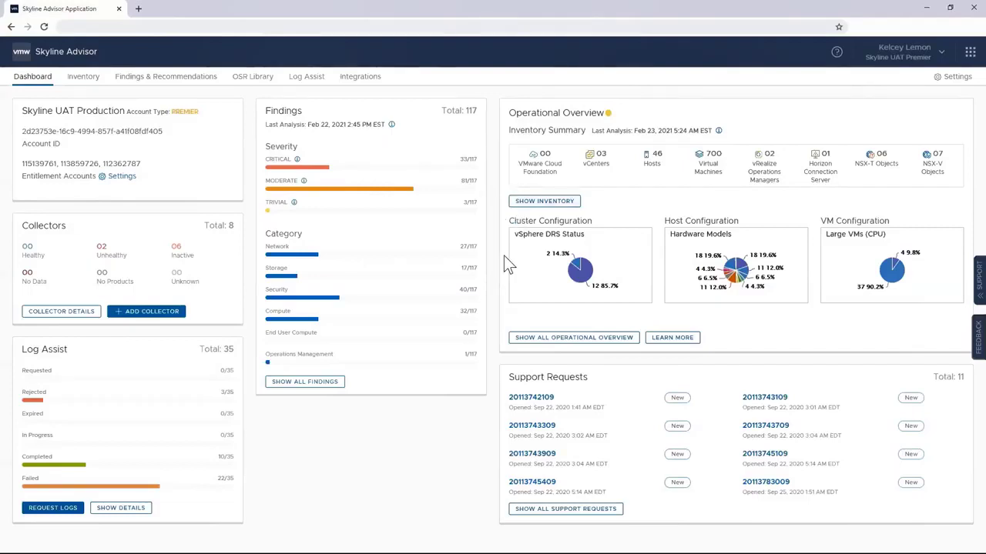
# Examine the full Operational Overview, including its cluster, host and virtual machine configuration charts, and return to the dashboard.
pyautogui.click(531, 341)
pyautogui.scroll(-2, 957, 160)
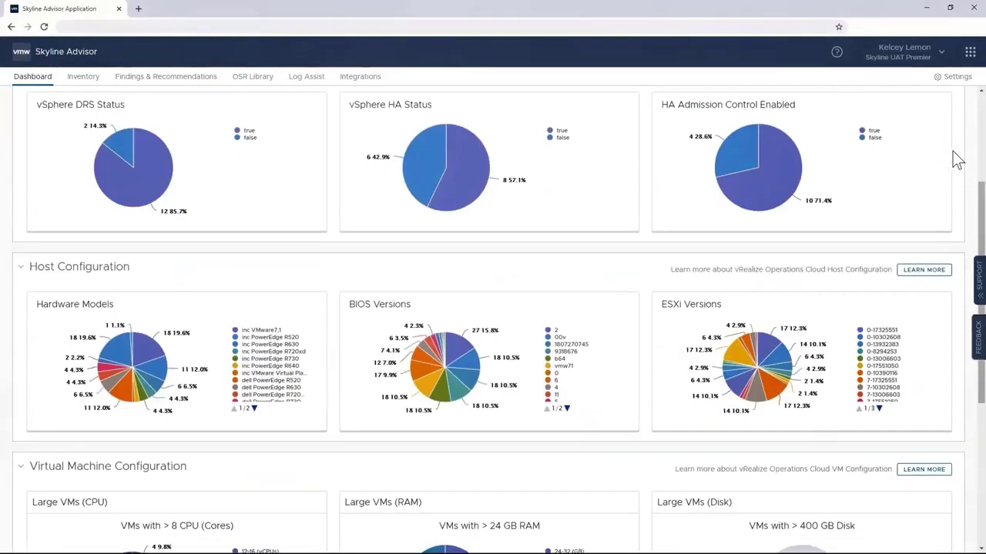
pyautogui.scroll(-4, 957, 160)
pyautogui.scroll(6, 957, 158)
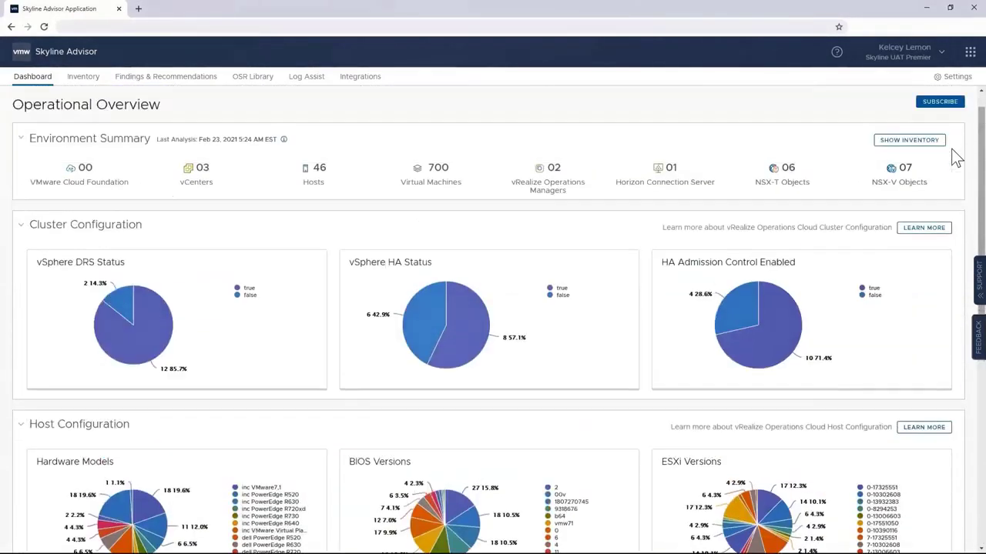
pyautogui.scroll(1, 952, 151)
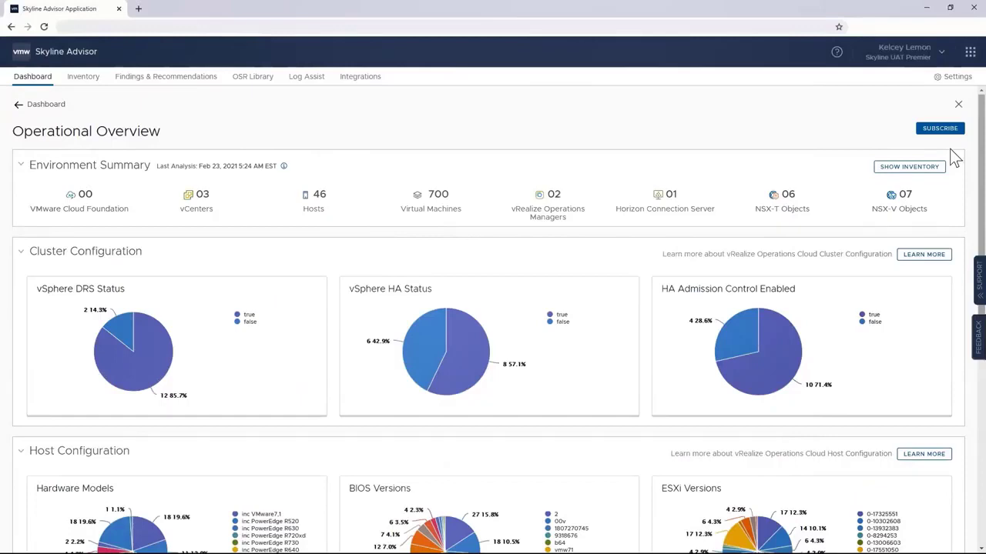
pyautogui.click(20, 107)
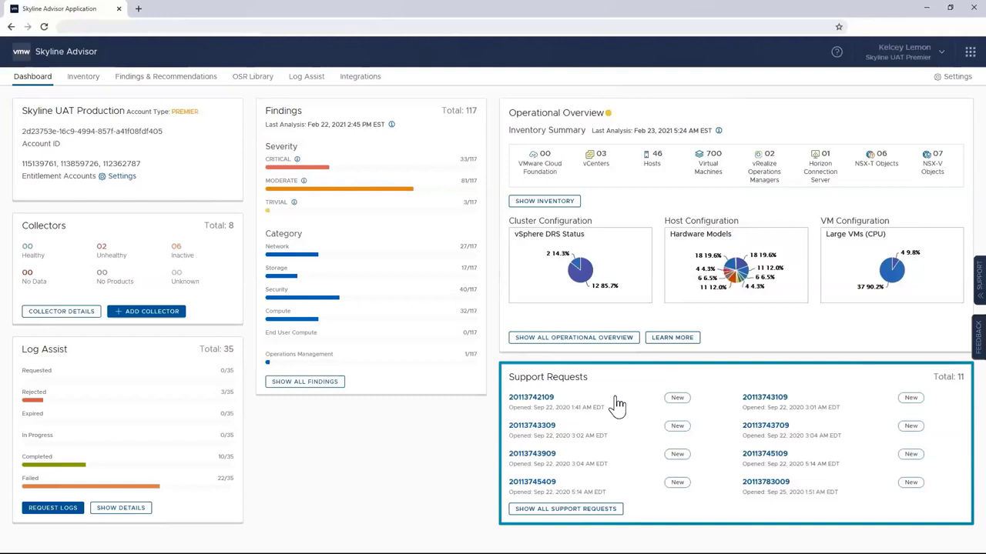
# List all support requests, review the details of a vCenter Server 6.7 request in Customer Connect, and return to the dashboard.
pyautogui.click(599, 511)
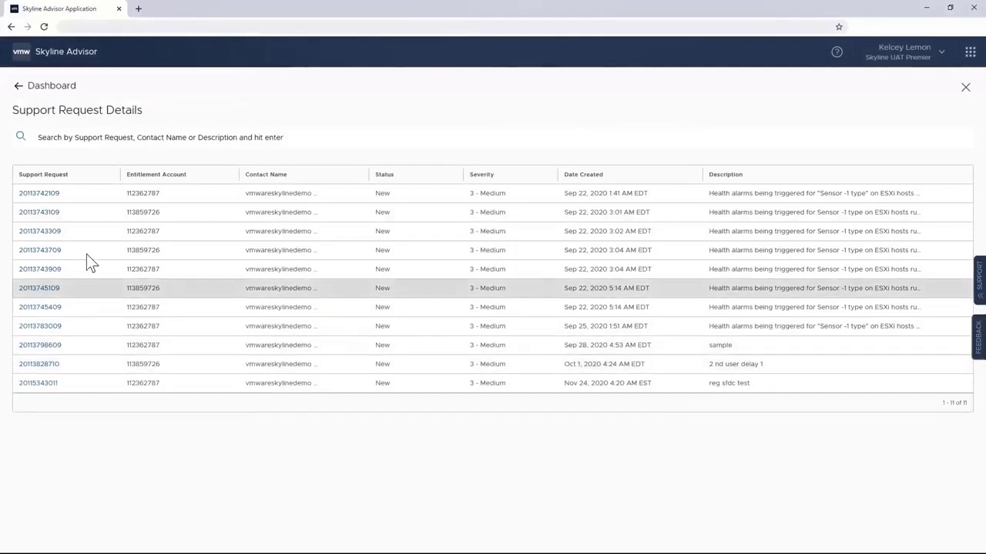
pyautogui.click(47, 198)
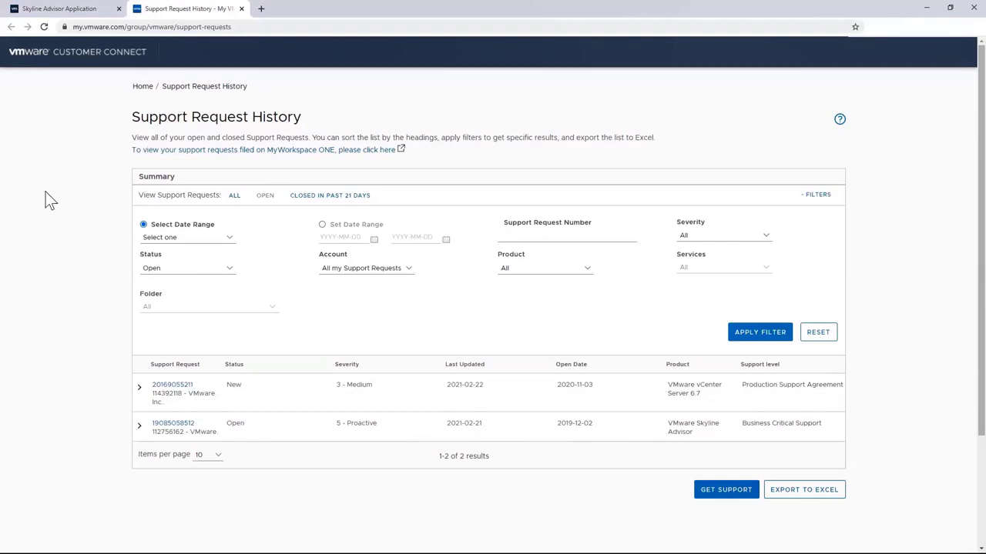
pyautogui.click(173, 393)
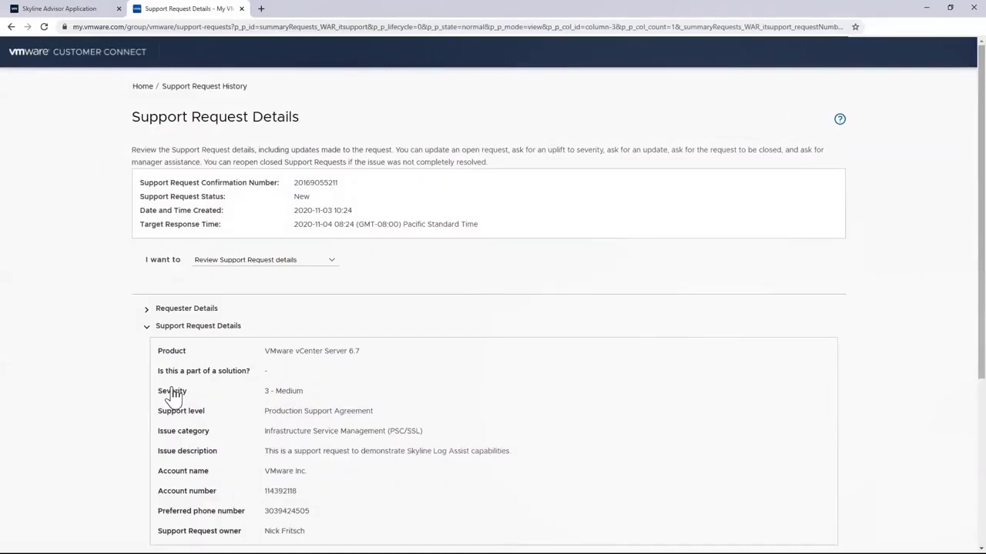
pyautogui.scroll(-3, 172, 396)
pyautogui.scroll(3, 172, 396)
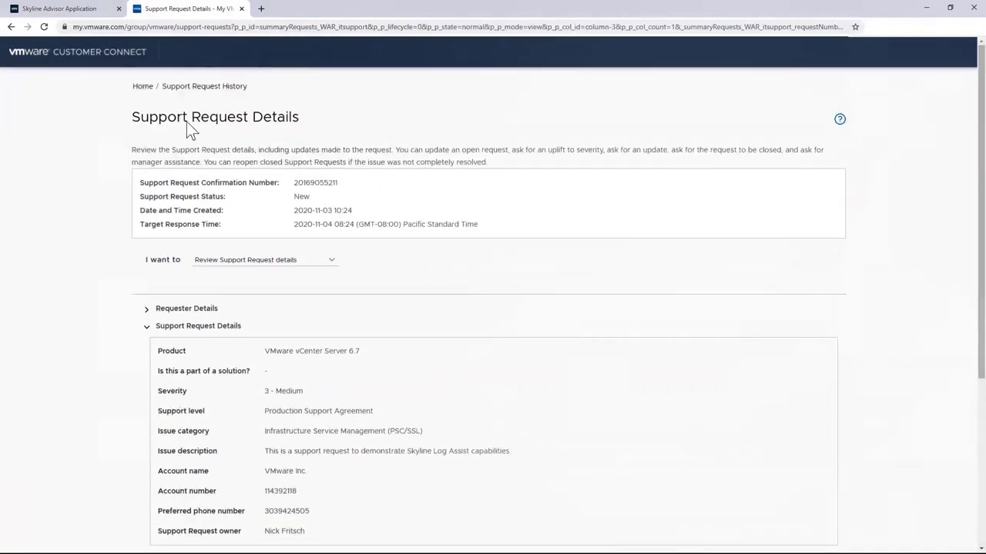
pyautogui.click(241, 9)
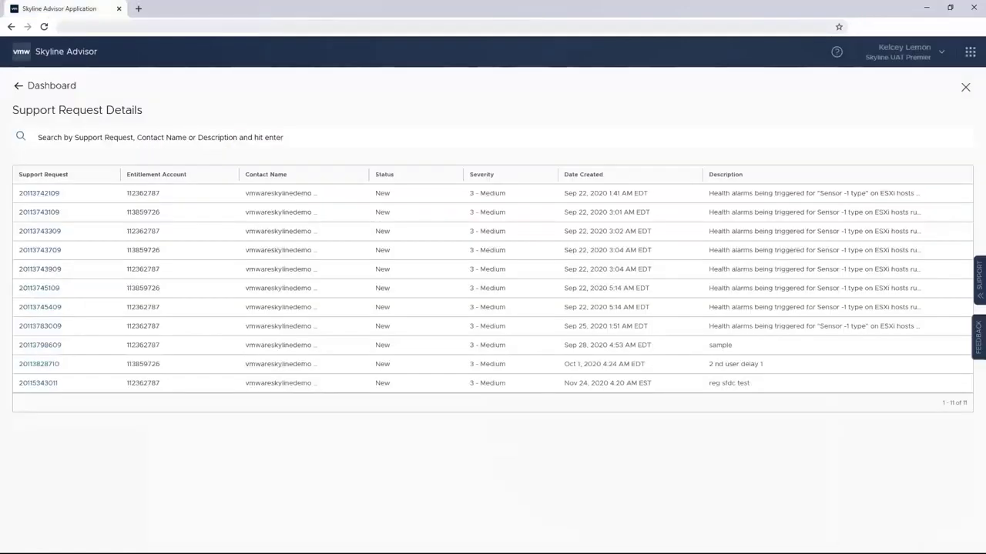
pyautogui.click(19, 86)
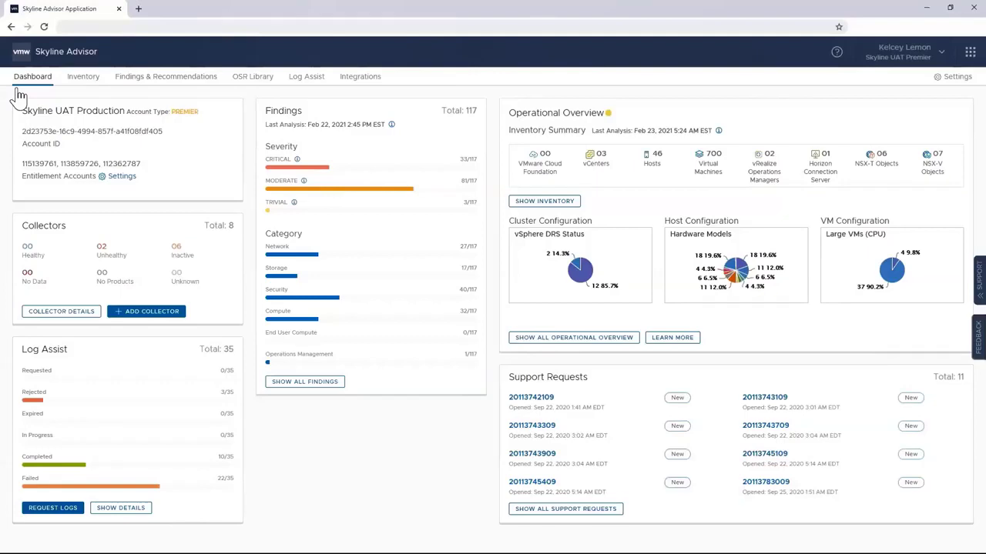
# Open the active finding vSphere-VCFEsxNTPRule-KB#81647 and consult its linked knowledge base article 1003736.
pyautogui.click(157, 83)
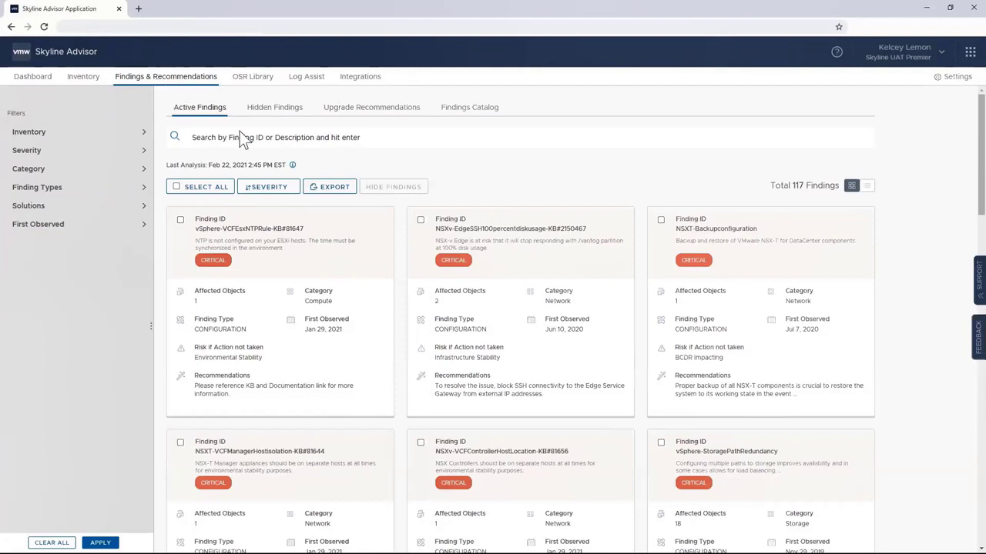
pyautogui.click(374, 250)
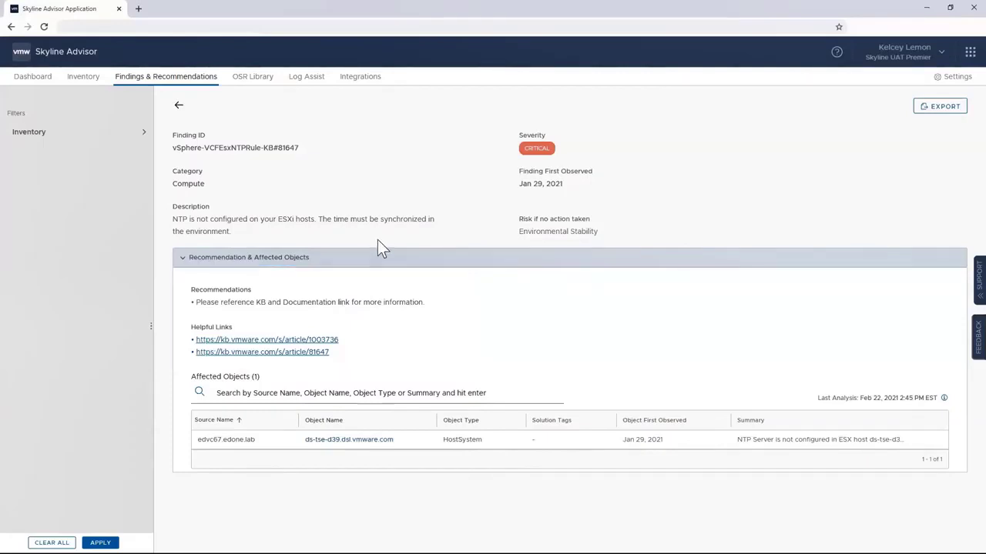
pyautogui.click(316, 341)
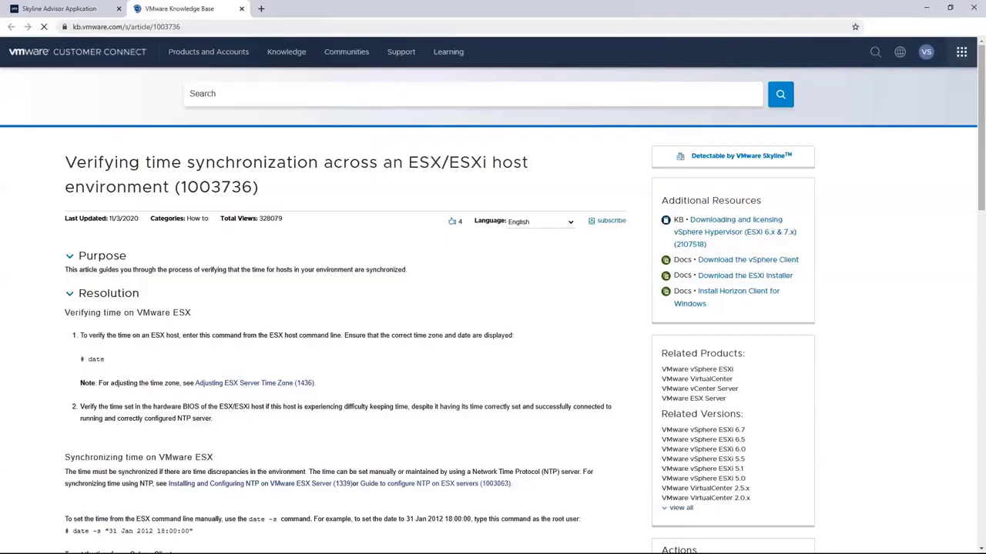
pyautogui.hotkey('ctrl', 'w')
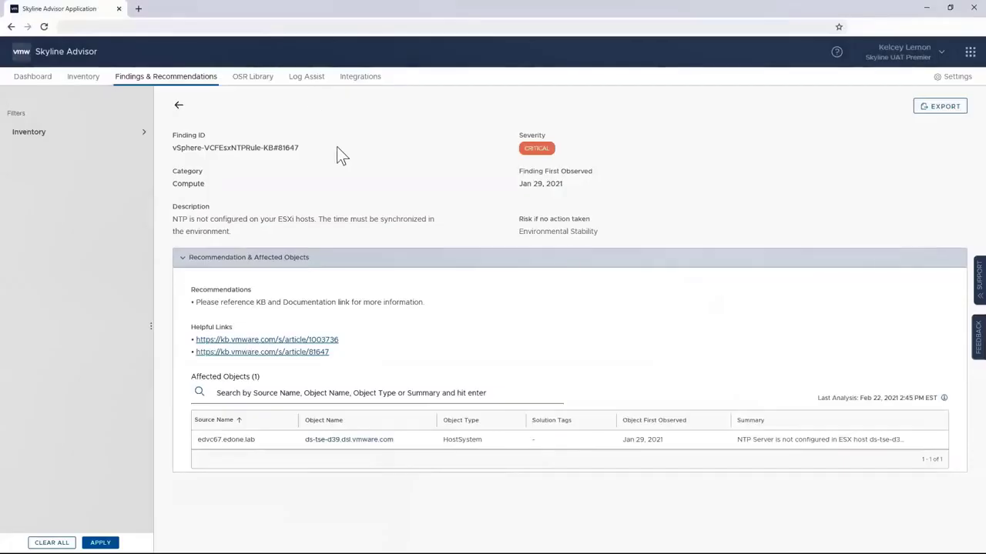
# View the host details of the finding's affected object ds-tse-d39.dsl.vmware.com and return to the active findings list.
pyautogui.click(368, 442)
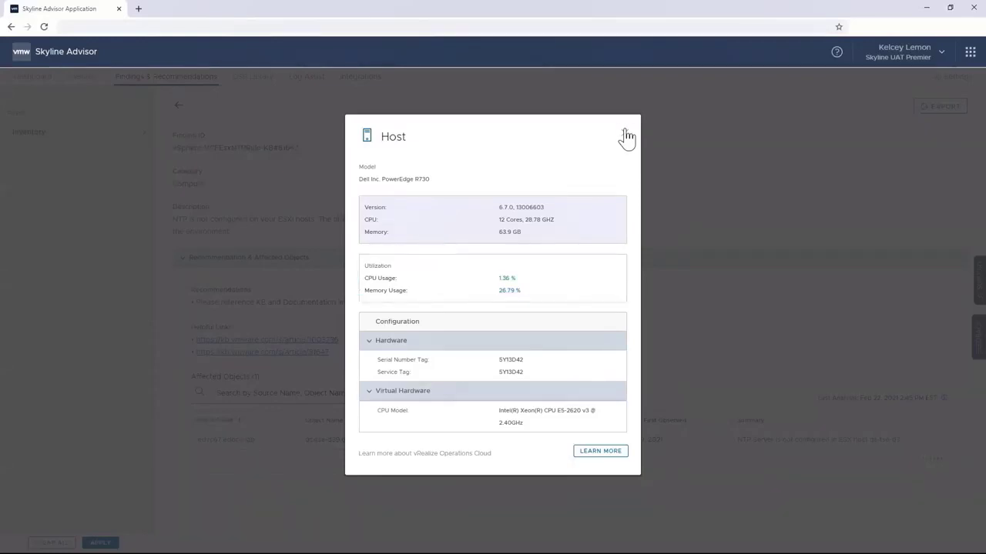
pyautogui.click(625, 132)
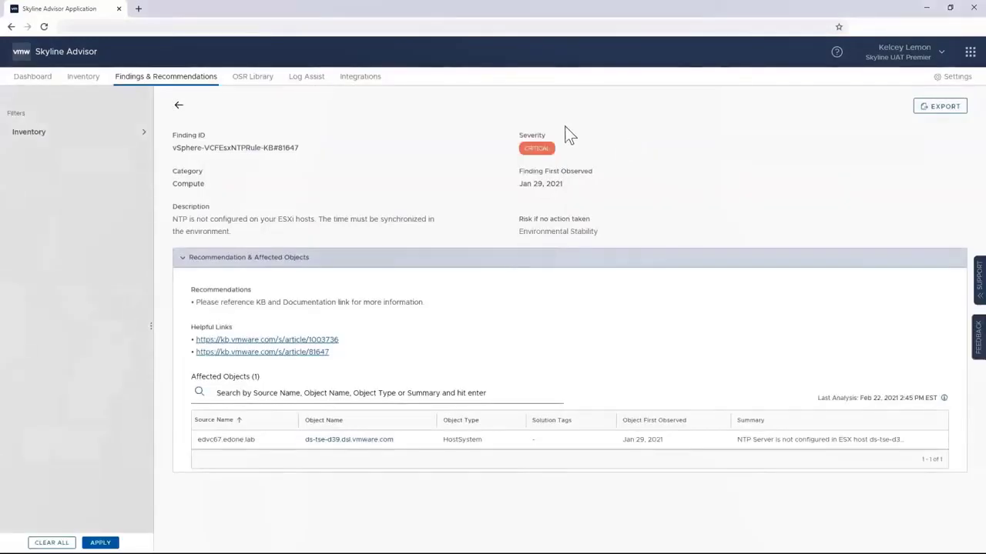
pyautogui.click(179, 105)
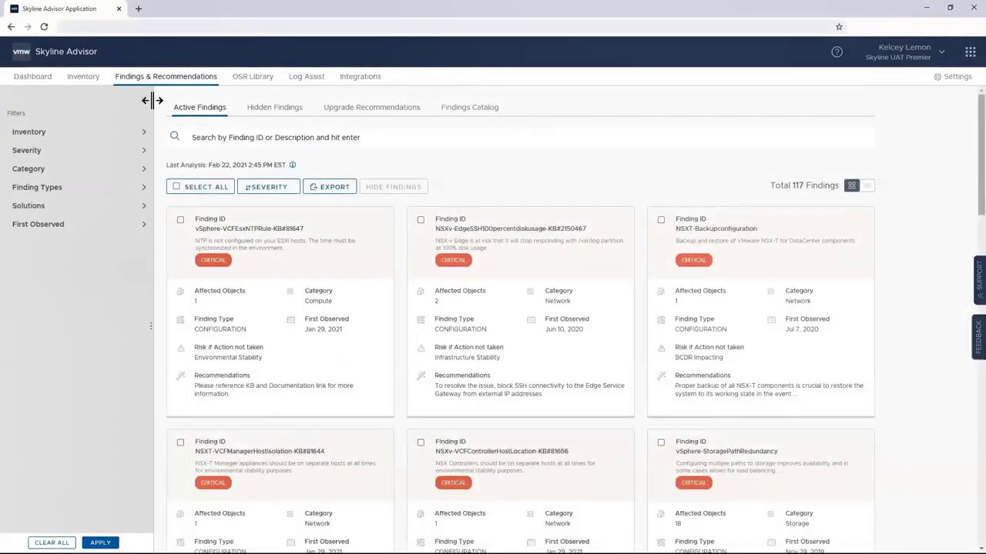
# Expand the Inventory, Severity, Category, Finding Types, Solutions and First Observed filters to examine their options.
pyautogui.click(29, 138)
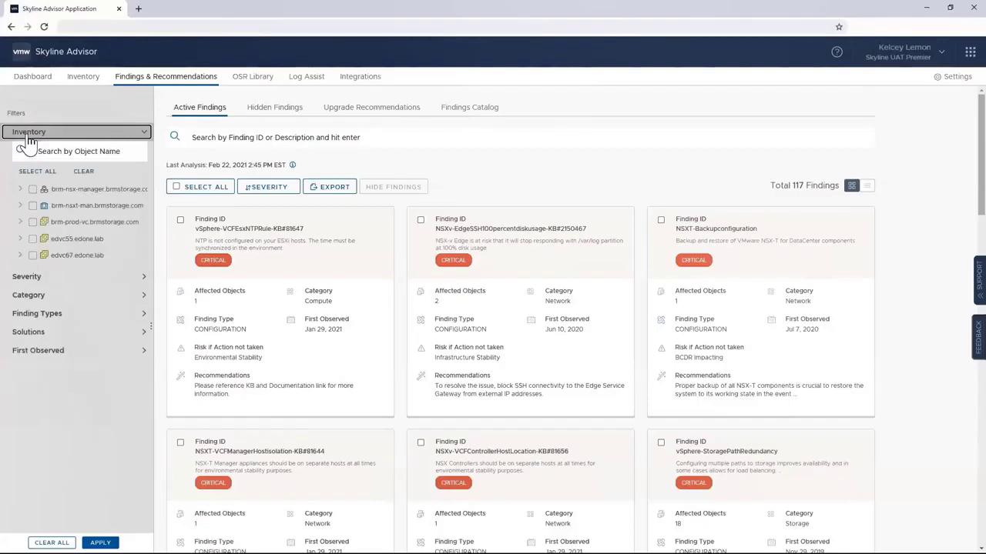
pyautogui.click(26, 279)
pyautogui.click(34, 350)
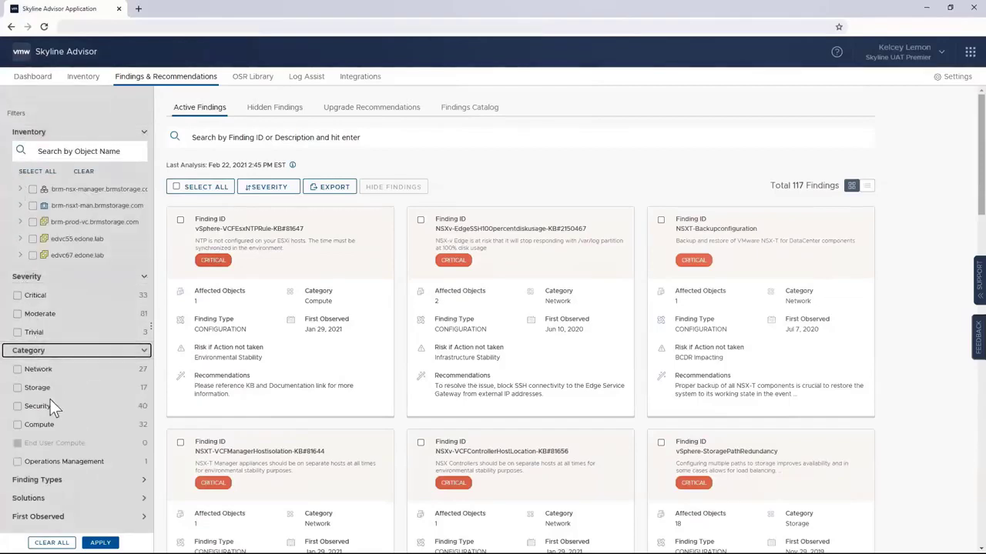
pyautogui.click(38, 482)
pyautogui.scroll(-1, 40, 486)
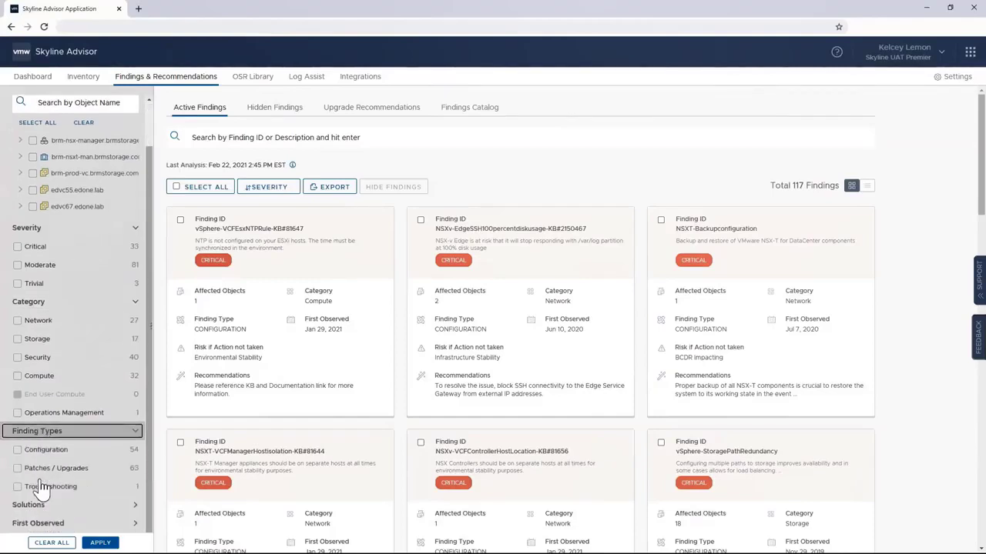
pyautogui.click(36, 504)
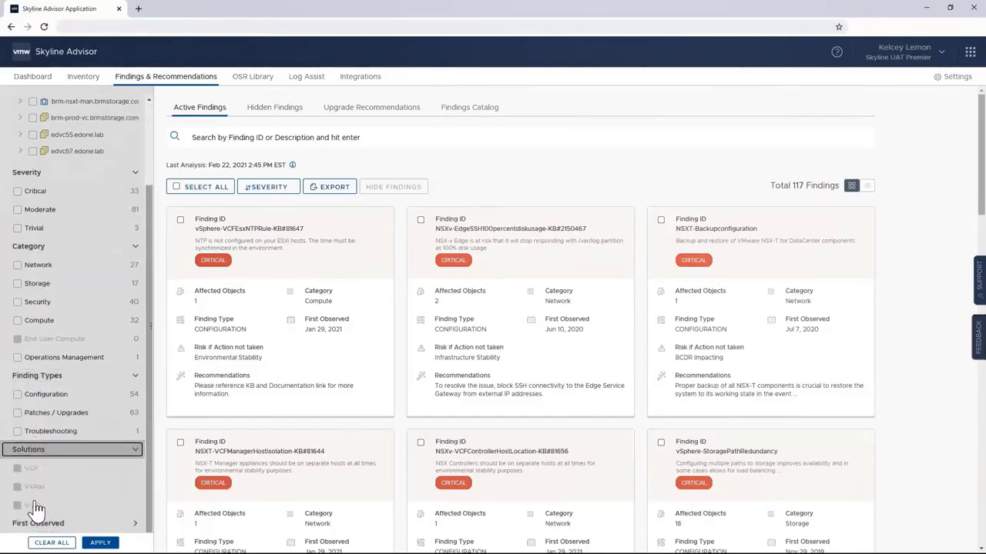
pyautogui.click(33, 523)
pyautogui.scroll(-1, 31, 518)
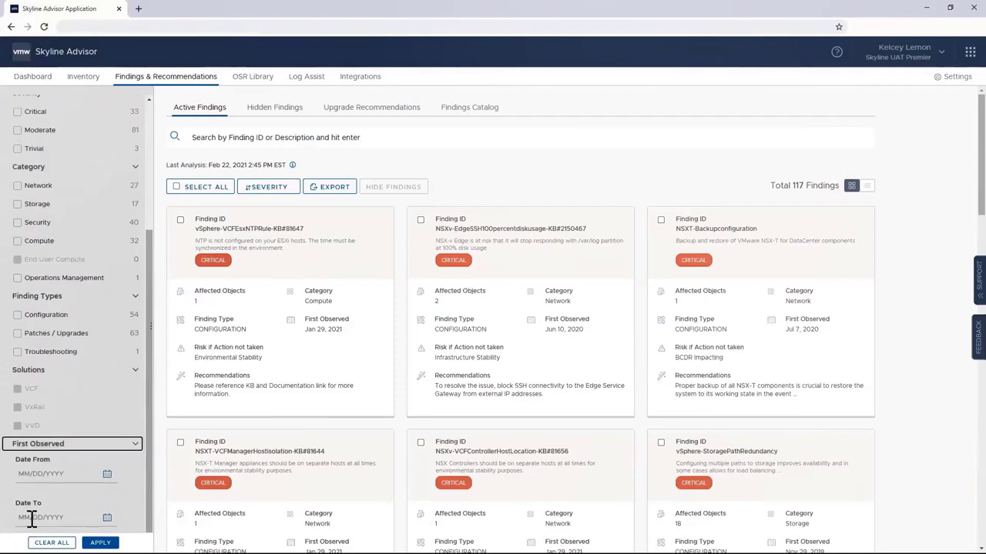
# Search the active findings for "l1t" and review the details of vSphere-L1TerminalFault-VMSA#201820-3 before returning to the search results.
pyautogui.click(206, 135)
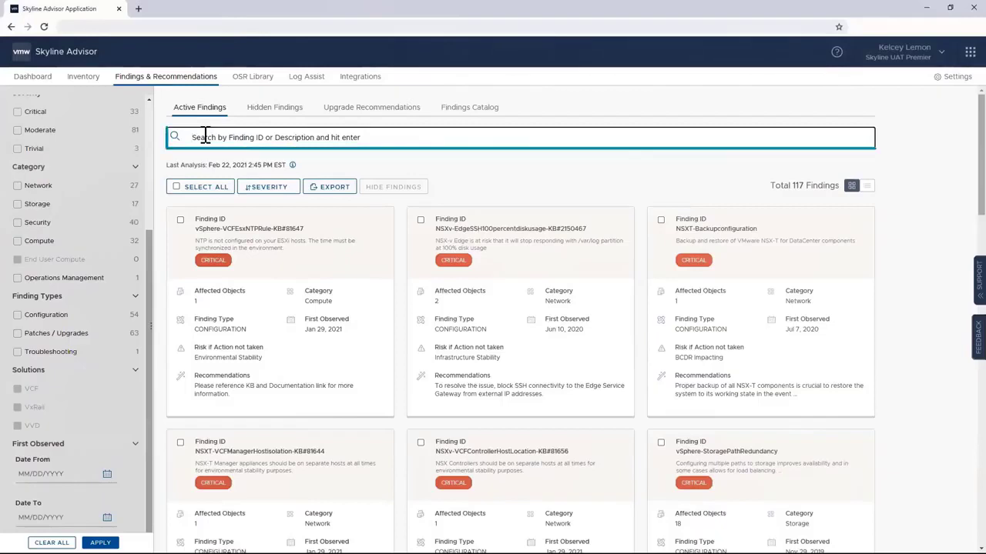
pyautogui.write('Itp')
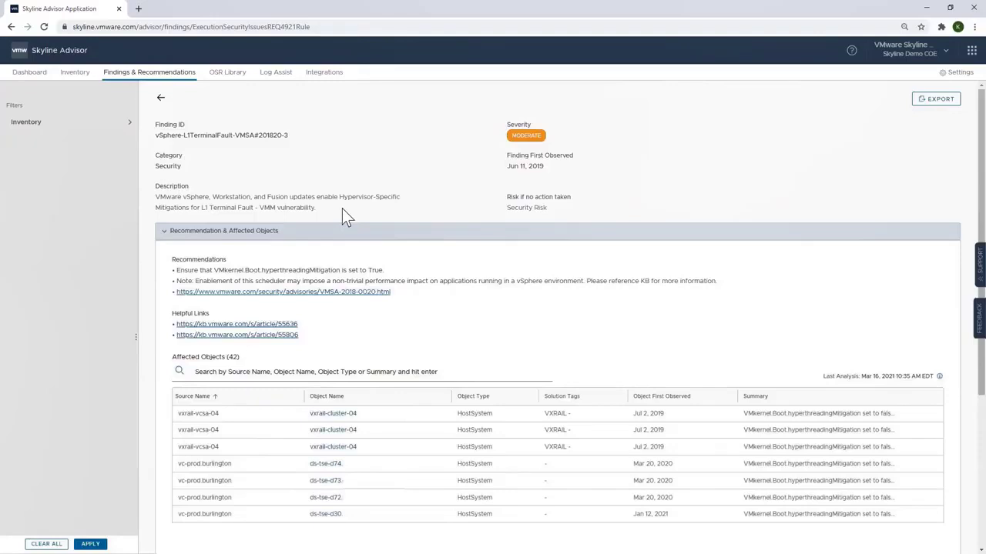
pyautogui.click(164, 99)
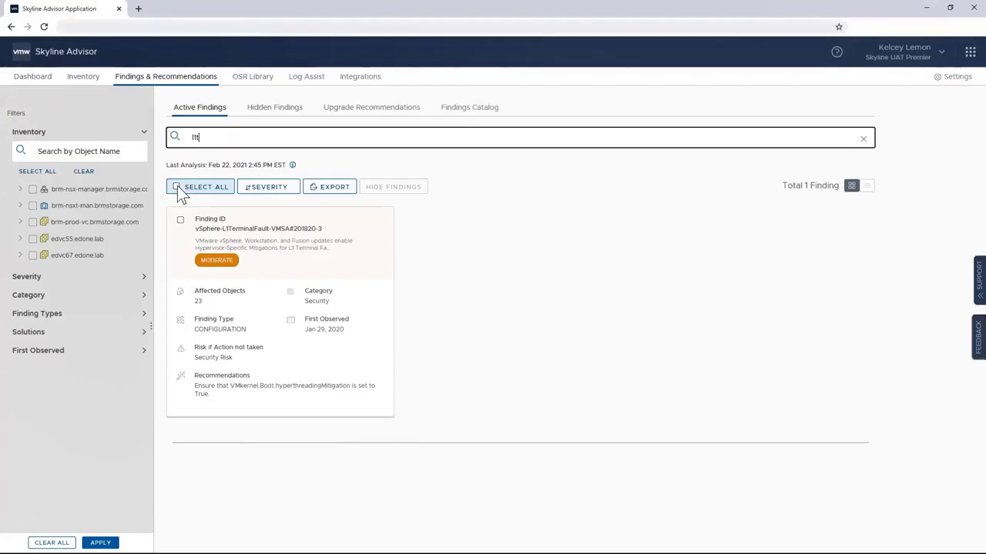
# Hide the vSphere-L1TerminalFault-VMSA#201820-3 finding from the active findings.
pyautogui.click(177, 185)
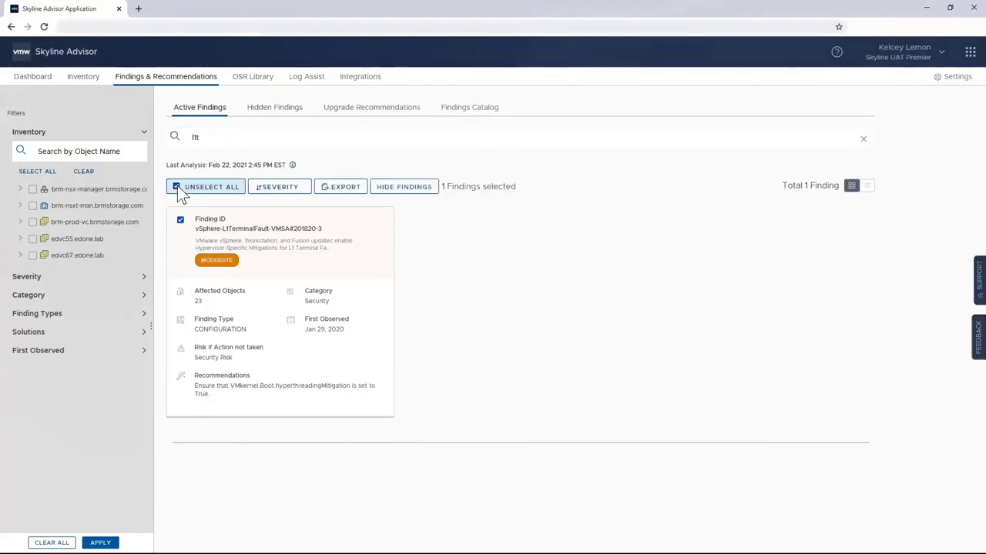
pyautogui.click(399, 194)
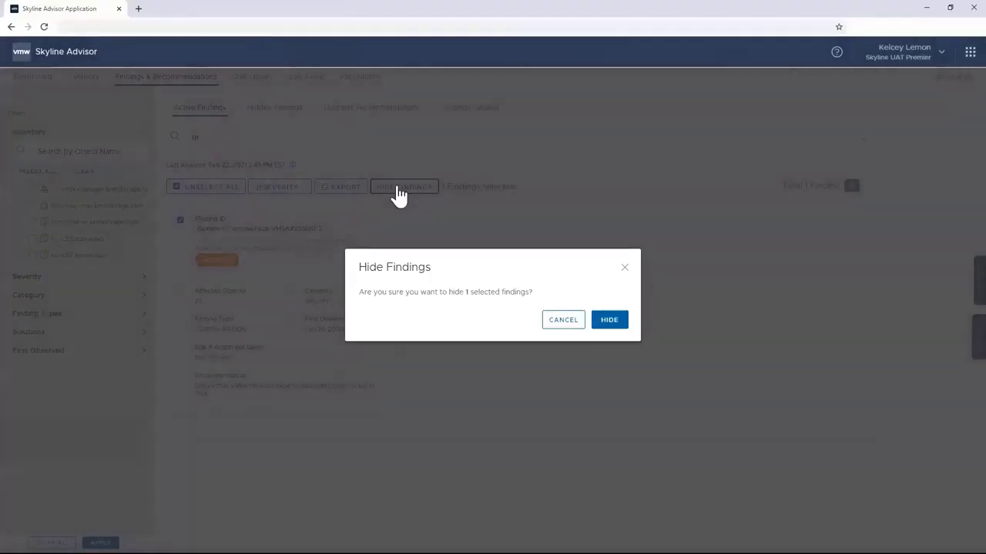
pyautogui.click(608, 320)
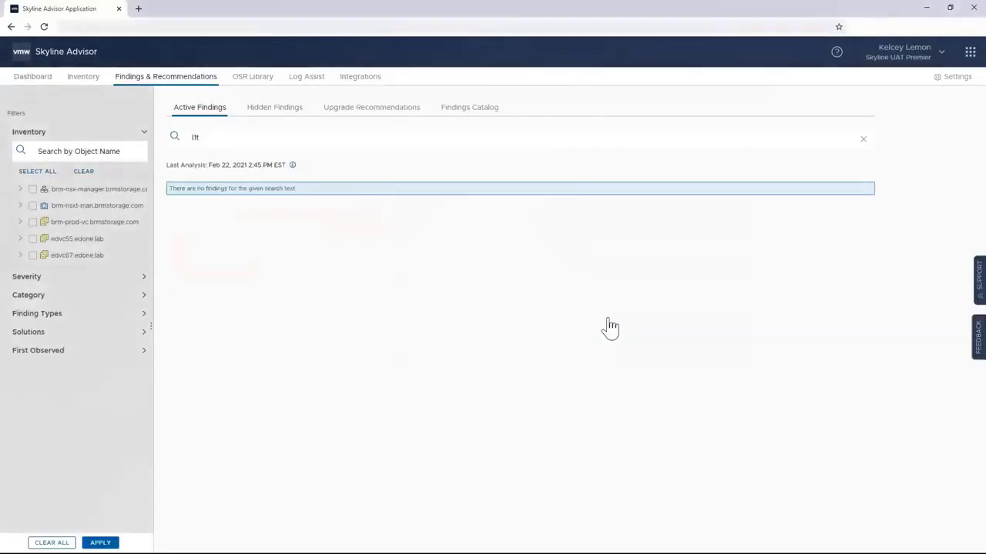
# Unhide the vSphere-L1TerminalFault-VMSA#201820-3 finding from the hidden findings.
pyautogui.click(266, 114)
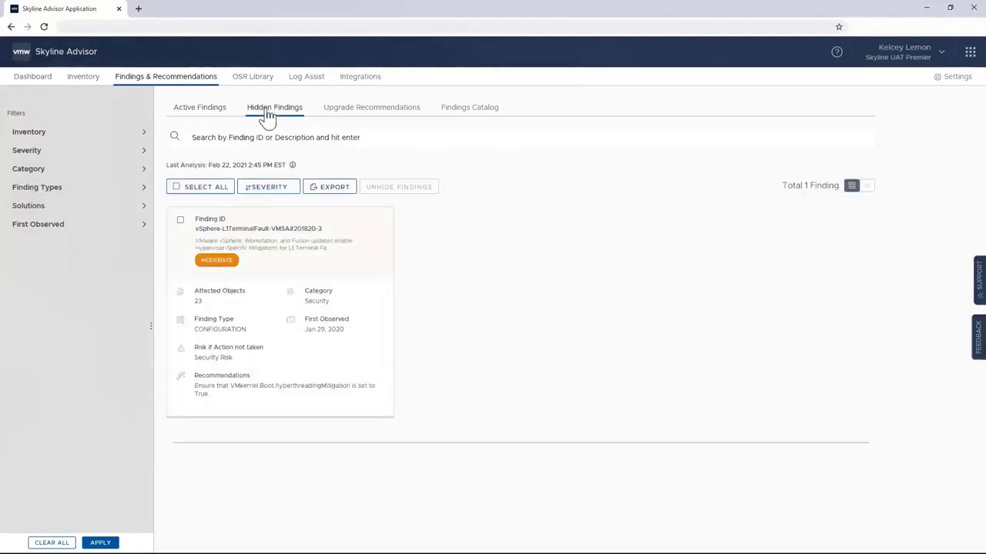
pyautogui.click(177, 188)
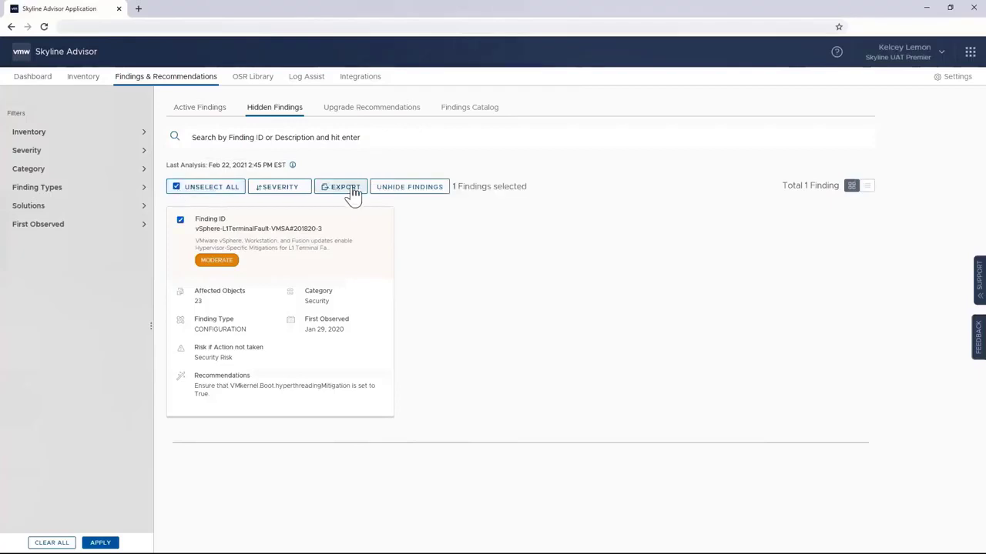
pyautogui.click(407, 189)
pyautogui.click(607, 322)
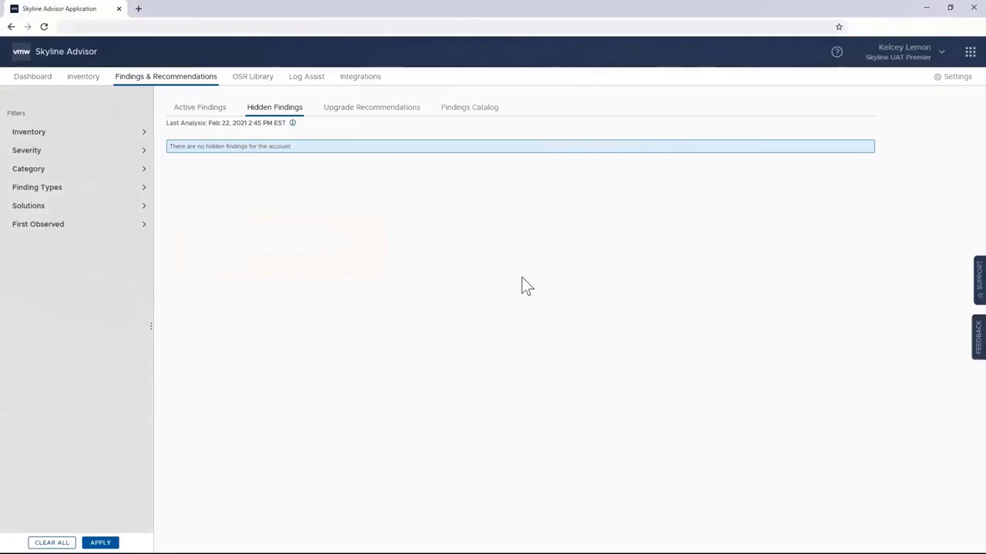
# In the inventory filter, hide host ds-tse-d68.dsl.vmware.com in Cluster55 of edvc55.edone.lab and unhide it again.
pyautogui.click(63, 137)
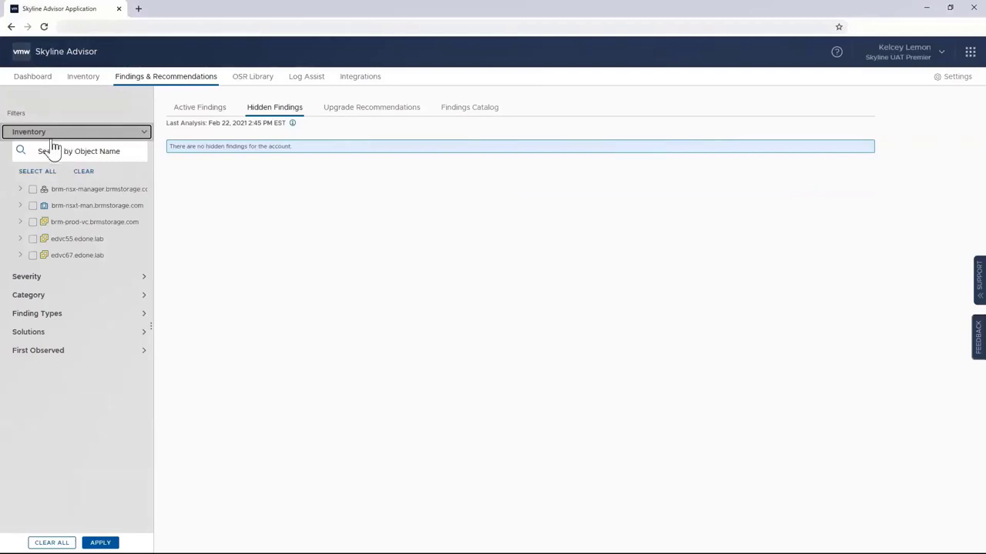
pyautogui.click(20, 239)
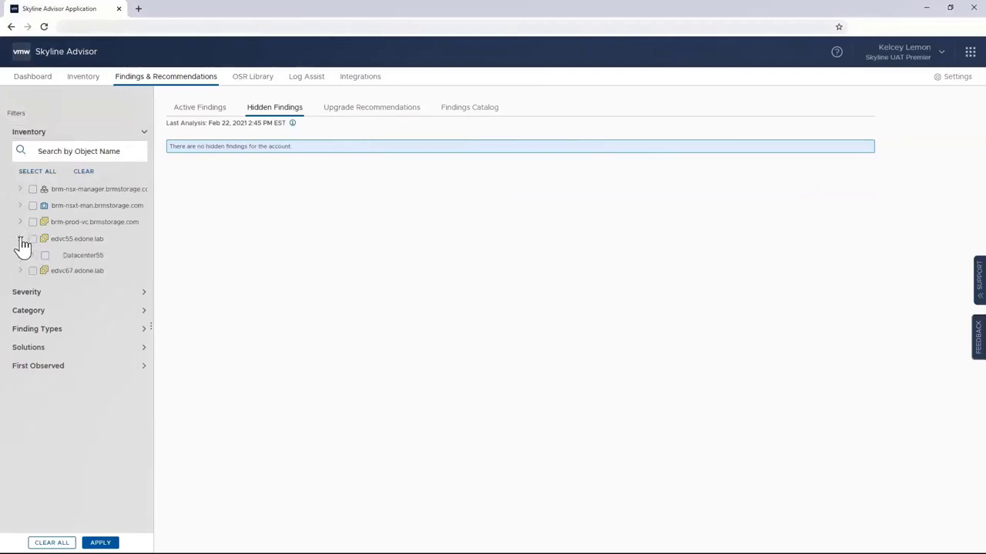
pyautogui.click(32, 256)
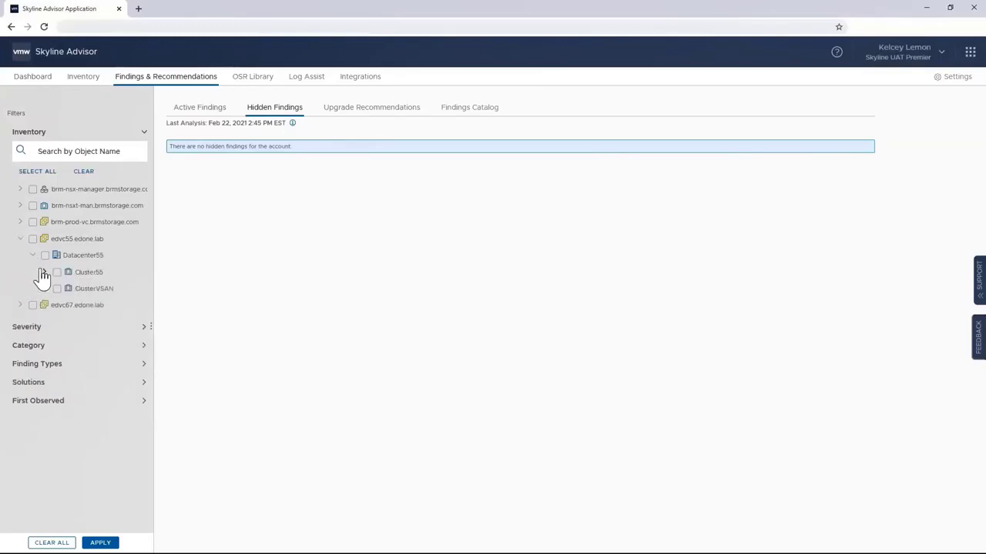
pyautogui.click(44, 272)
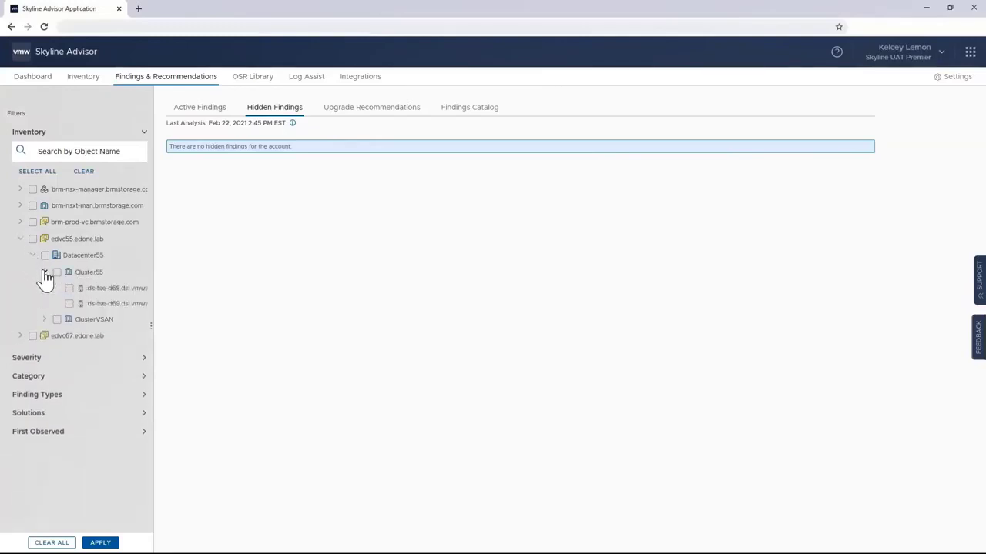
pyautogui.moveTo(156, 300); pyautogui.dragTo(242, 304)
pyautogui.click(173, 289)
pyautogui.click(678, 320)
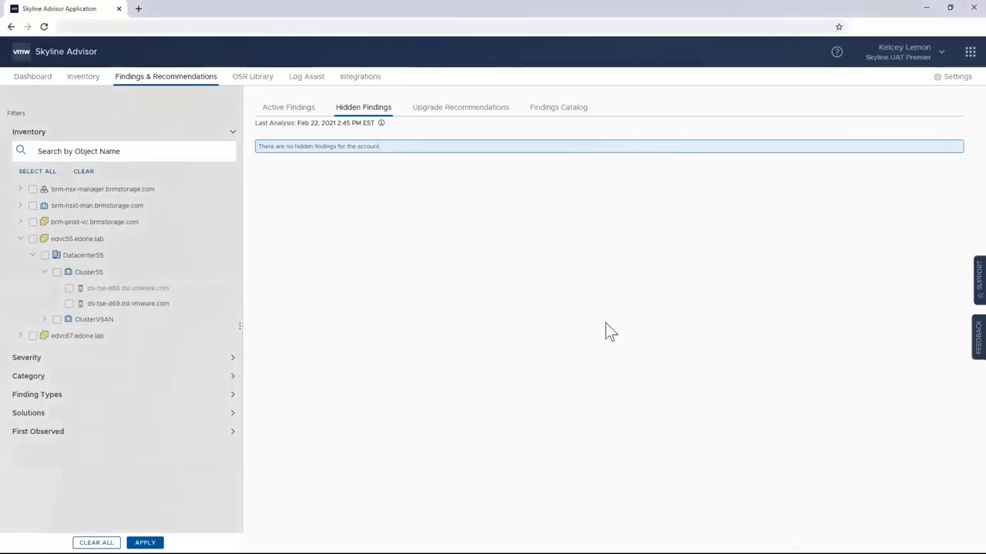
pyautogui.click(174, 289)
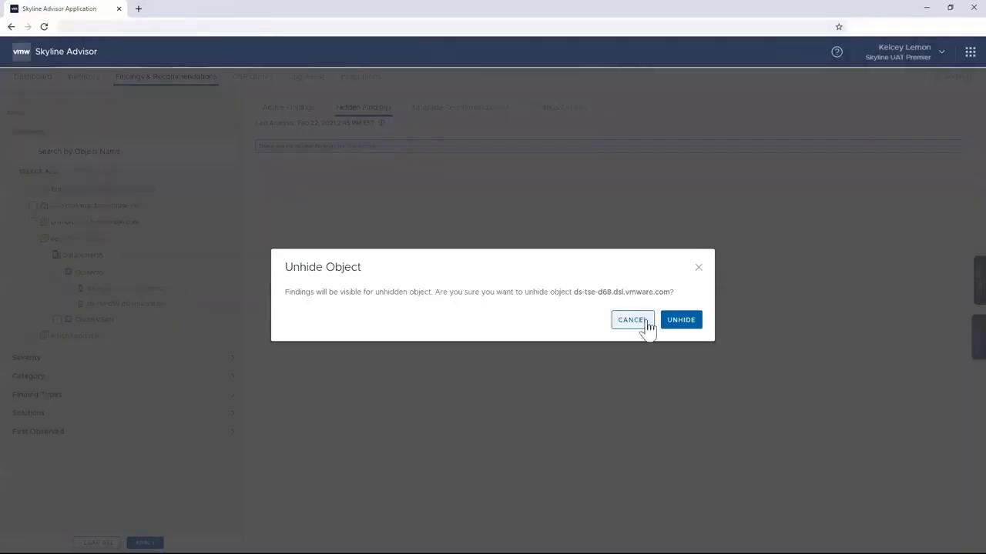
pyautogui.click(669, 324)
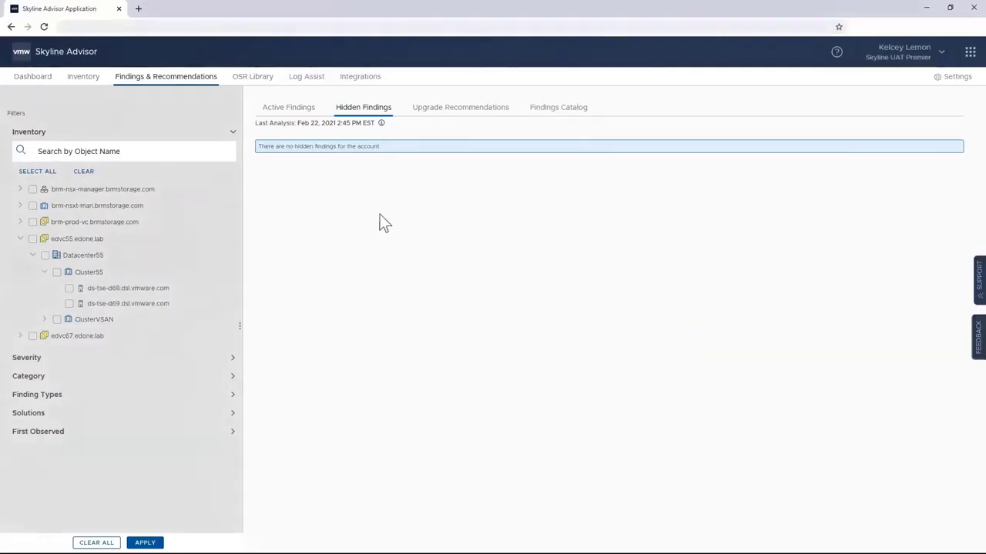
# Select all active findings and export them to a CSV file.
pyautogui.click(296, 110)
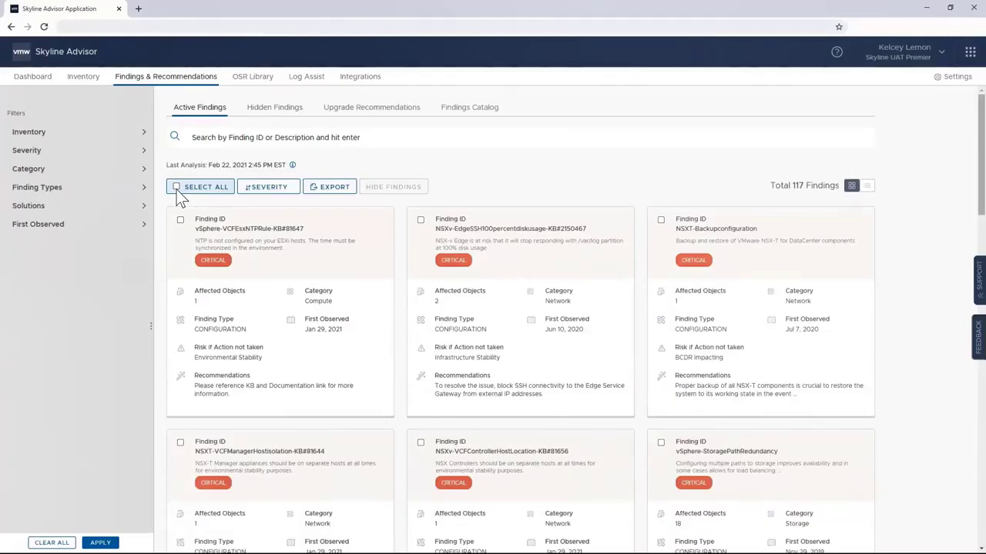
pyautogui.click(177, 187)
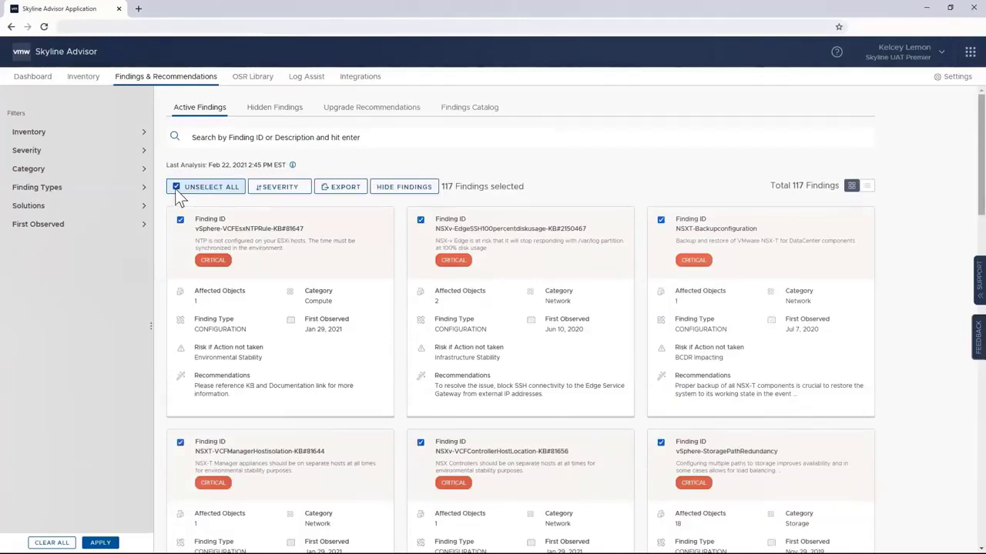
pyautogui.click(344, 197)
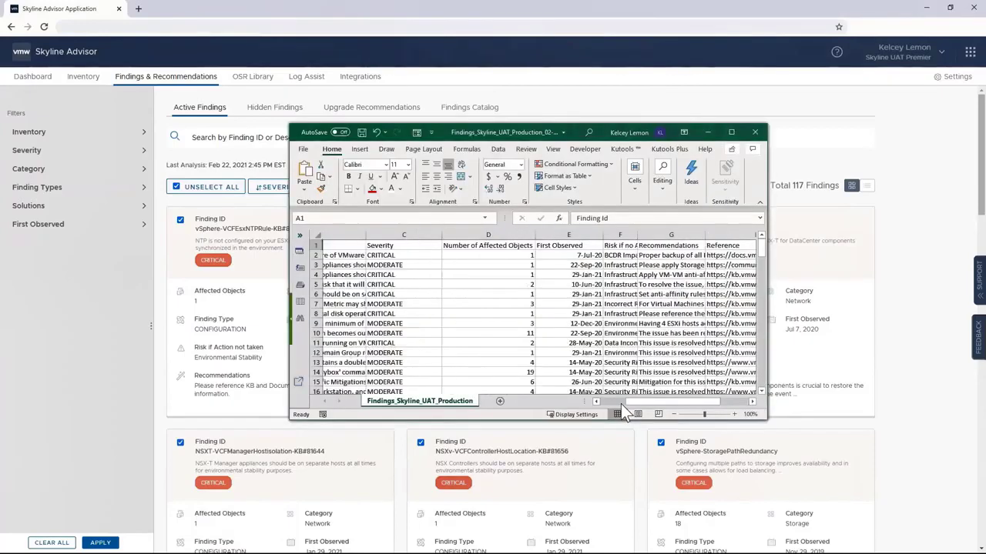
# Look through the exported findings spreadsheet's columns as far as Reference, and close it without saving.
pyautogui.click(621, 403)
pyautogui.click(615, 405)
pyautogui.moveTo(616, 405); pyautogui.dragTo(696, 413)
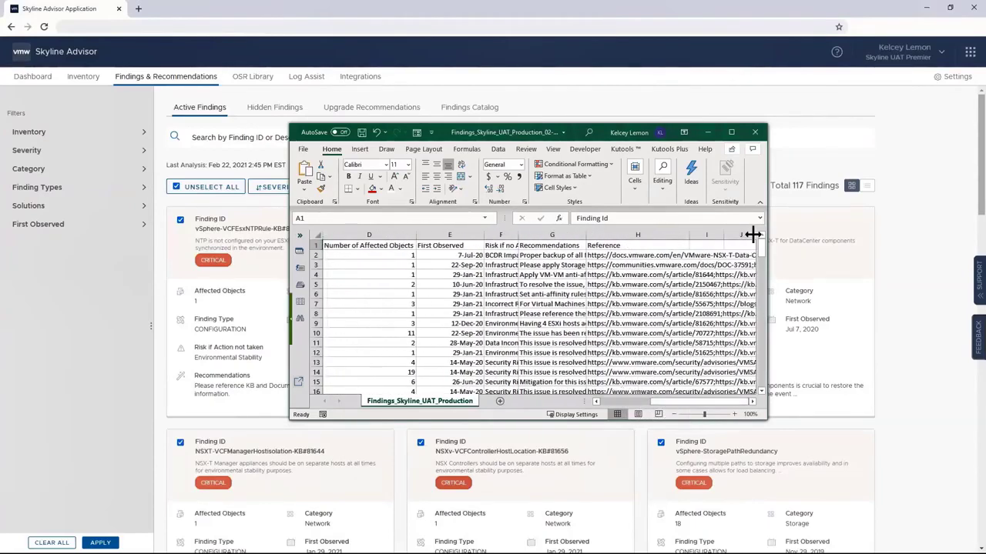
pyautogui.click(756, 135)
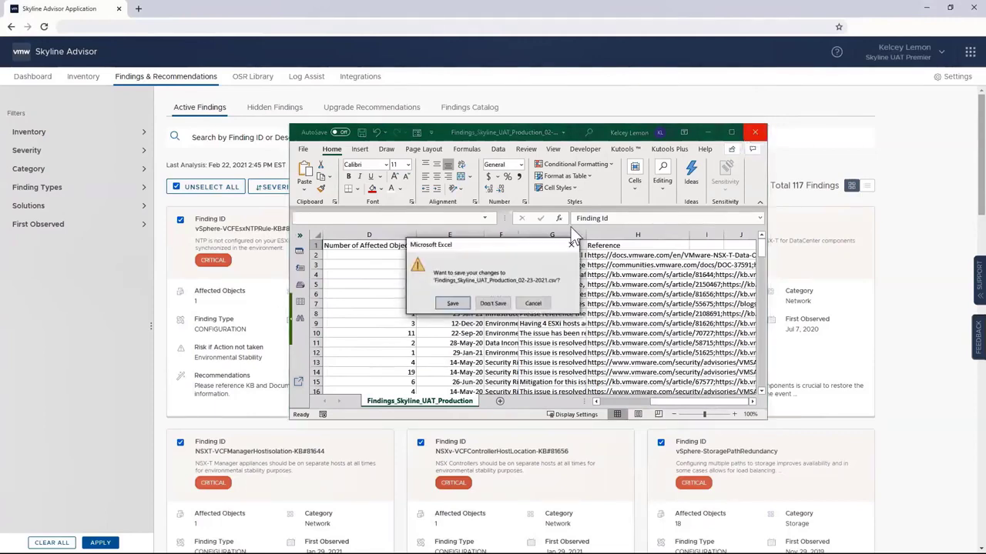
pyautogui.click(502, 305)
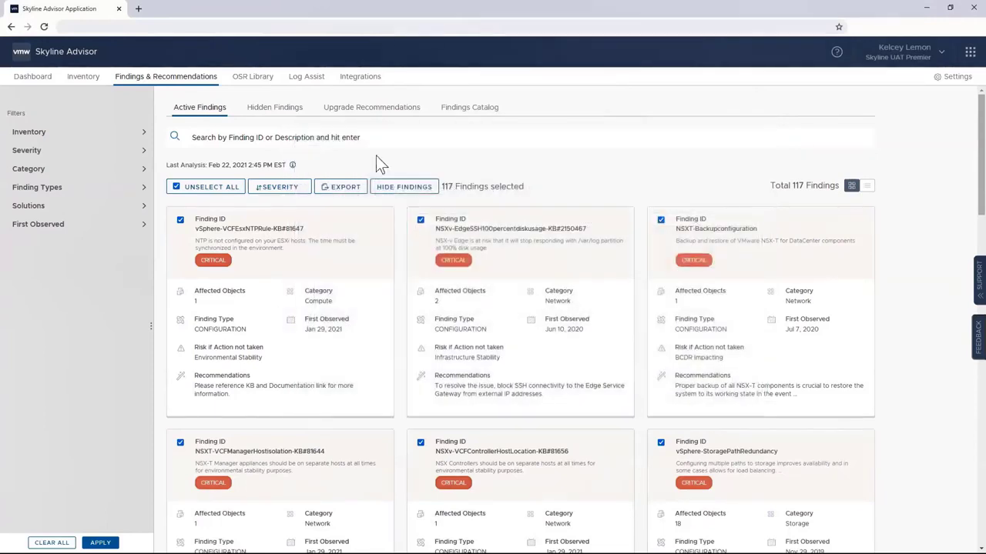
# Review the upgrade recommendation details for ESXi 6.5.0 build 10390116 to 6.7 U3 in vCenter brm-prod-vc.brmstorage.com, and return to all recommendations.
pyautogui.click(374, 116)
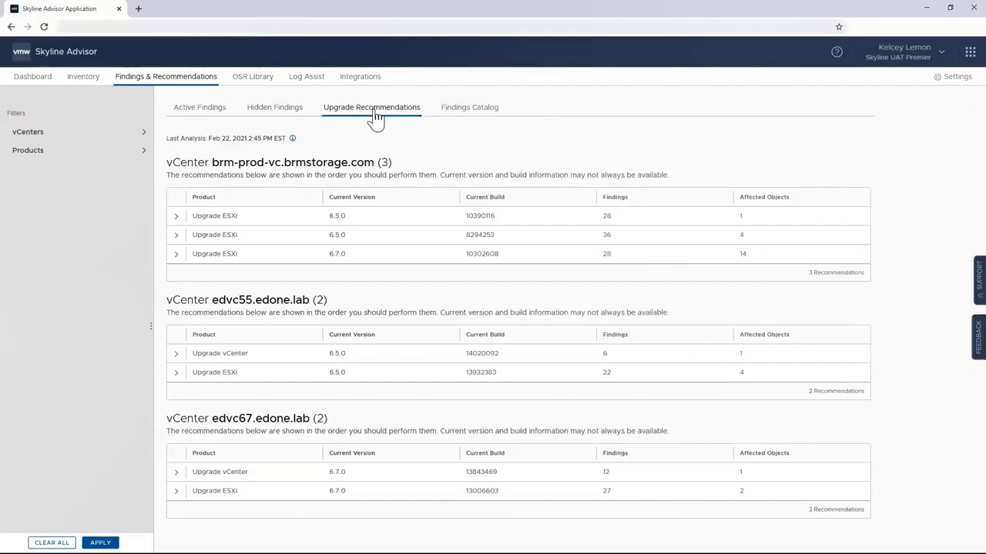
pyautogui.click(177, 219)
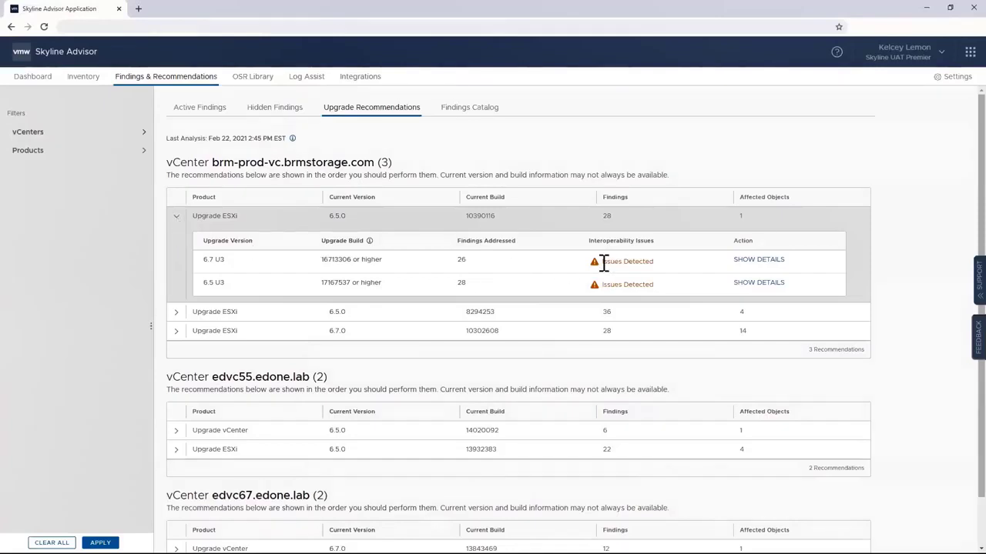
pyautogui.click(753, 261)
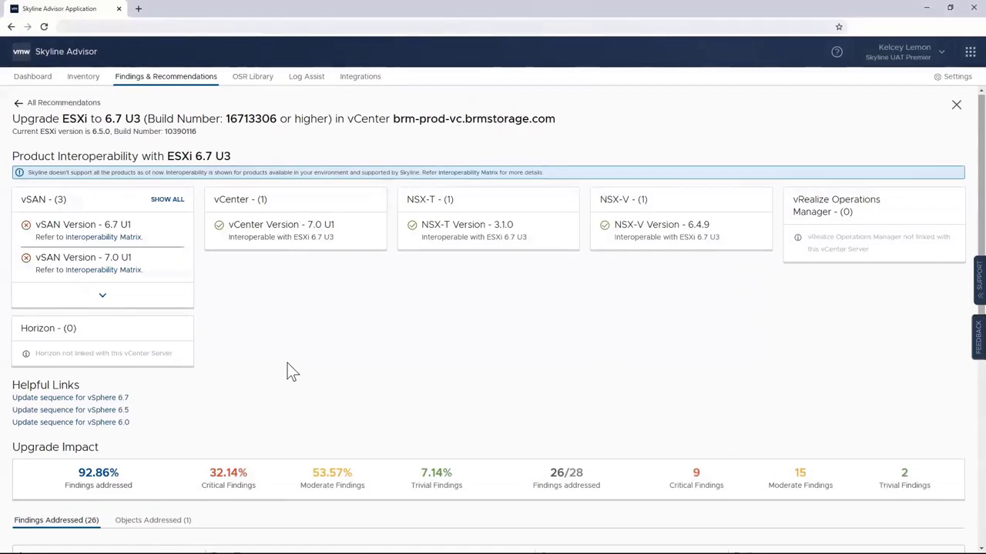
pyautogui.scroll(-5, 287, 363)
pyautogui.scroll(-1, 287, 364)
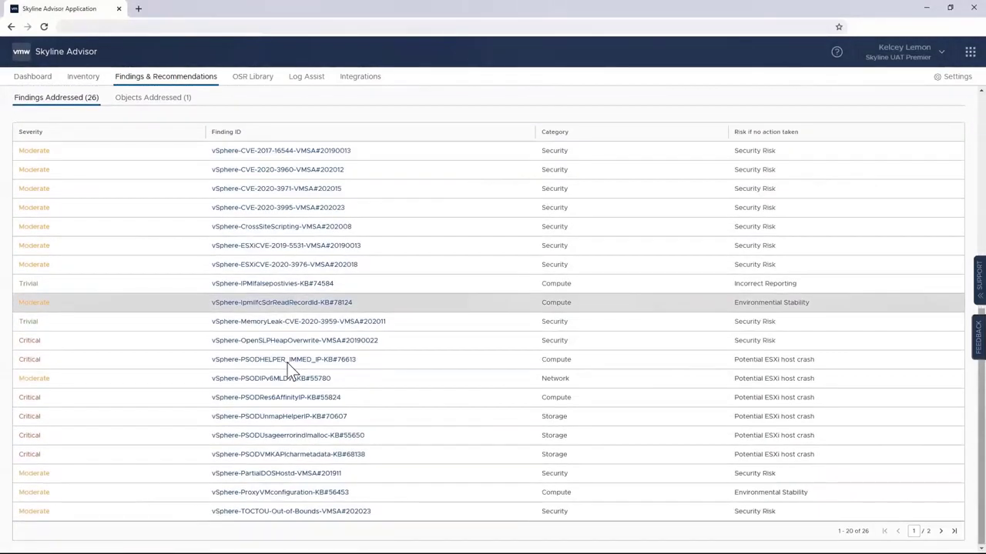
pyautogui.scroll(5, 287, 363)
pyautogui.scroll(1, 288, 365)
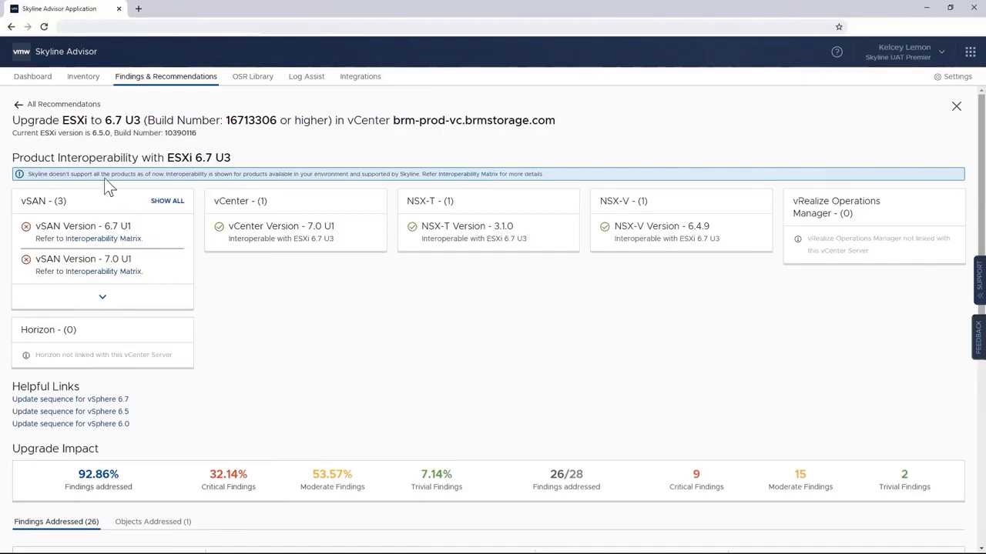
pyautogui.click(19, 105)
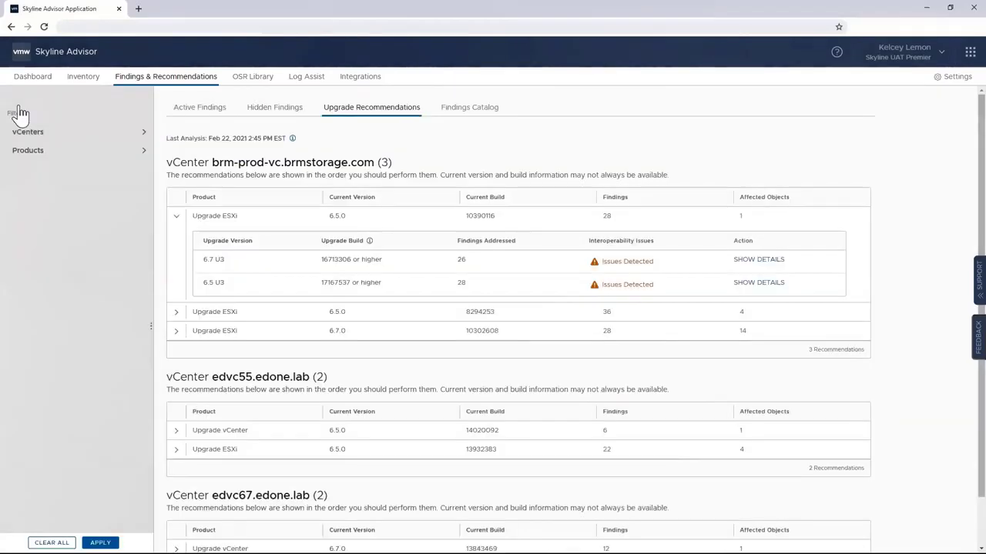
# Sort the Findings Catalog in turn by Severity, Category, Finding Types and Date Released, each in ascending order.
pyautogui.click(466, 114)
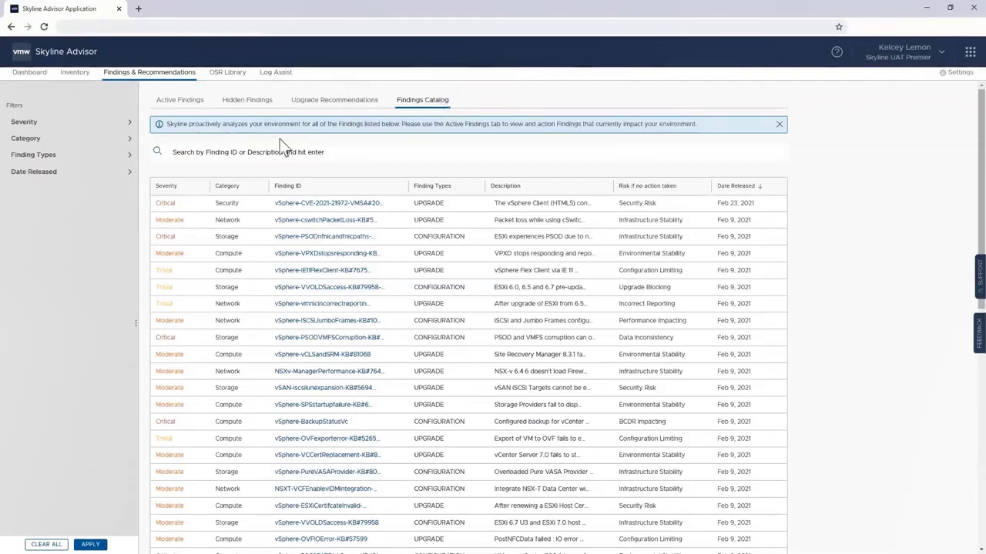
pyautogui.click(166, 187)
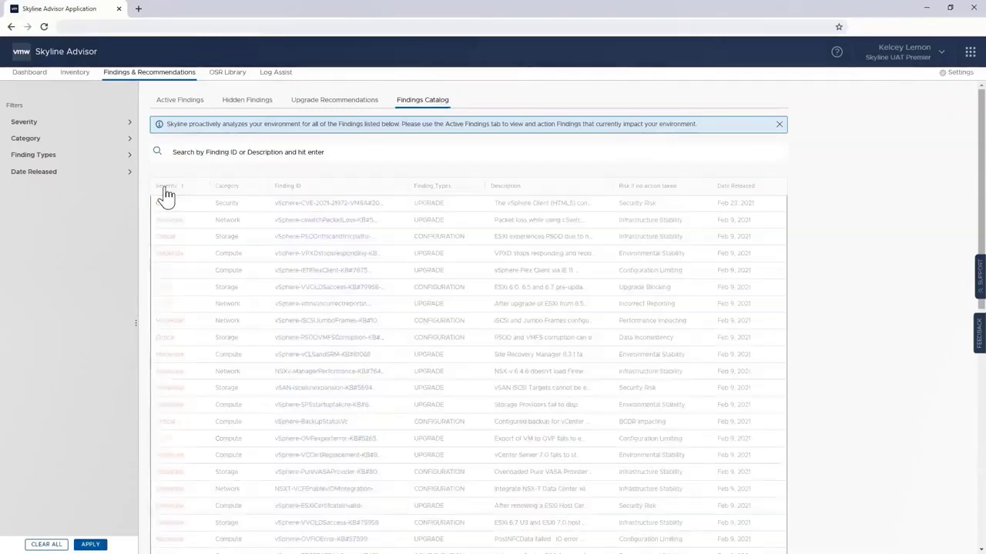
pyautogui.click(230, 188)
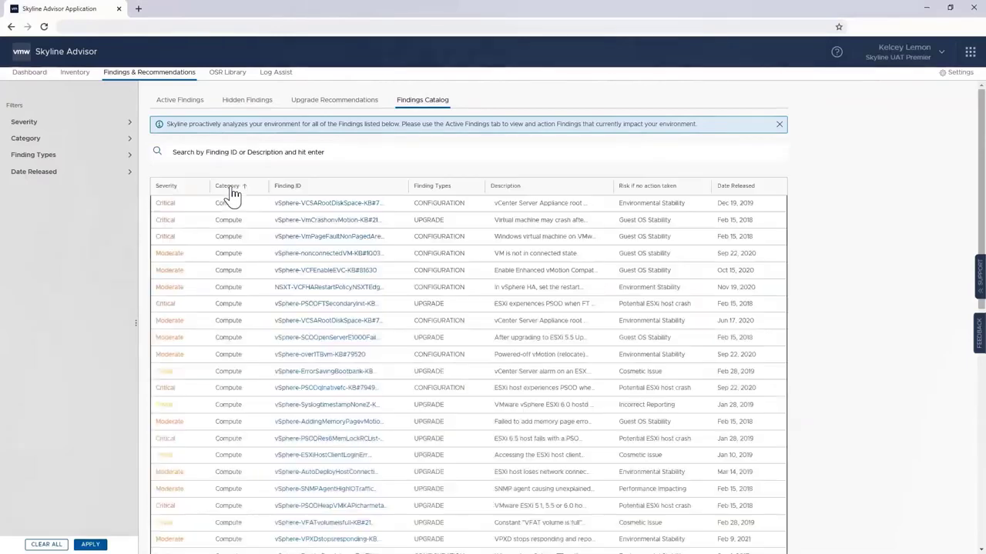
pyautogui.click(432, 189)
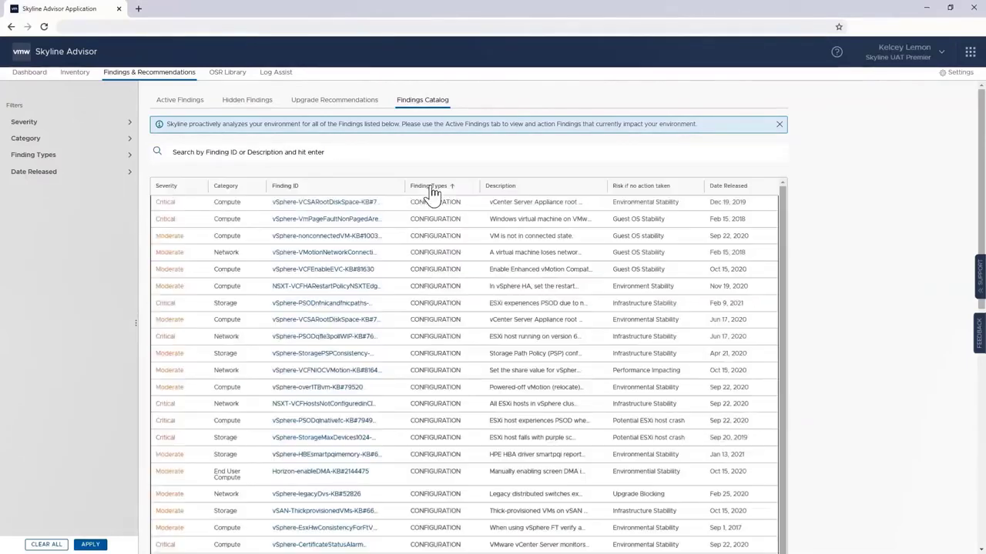
pyautogui.click(724, 192)
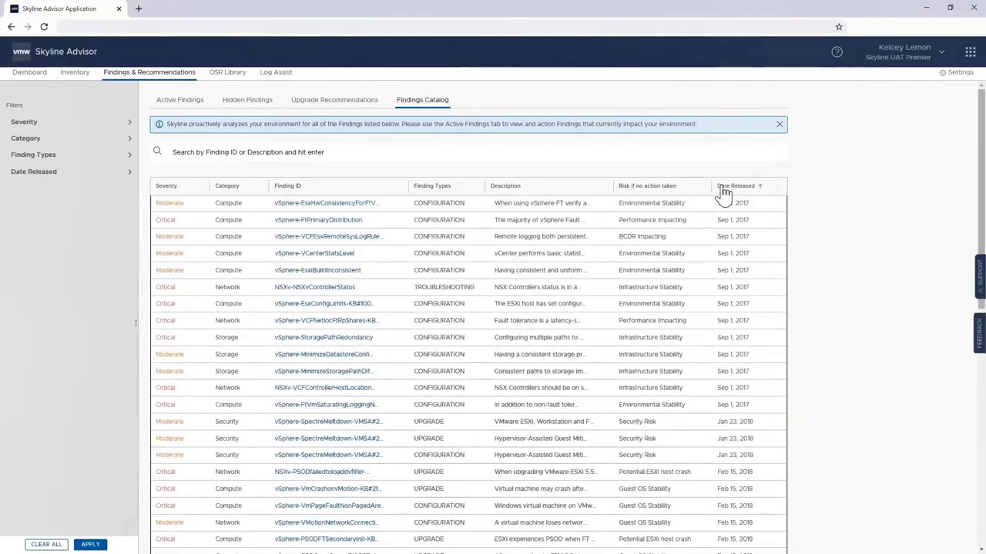
# Search the Findings Catalog for "cert" and clear the search.
pyautogui.click(243, 152)
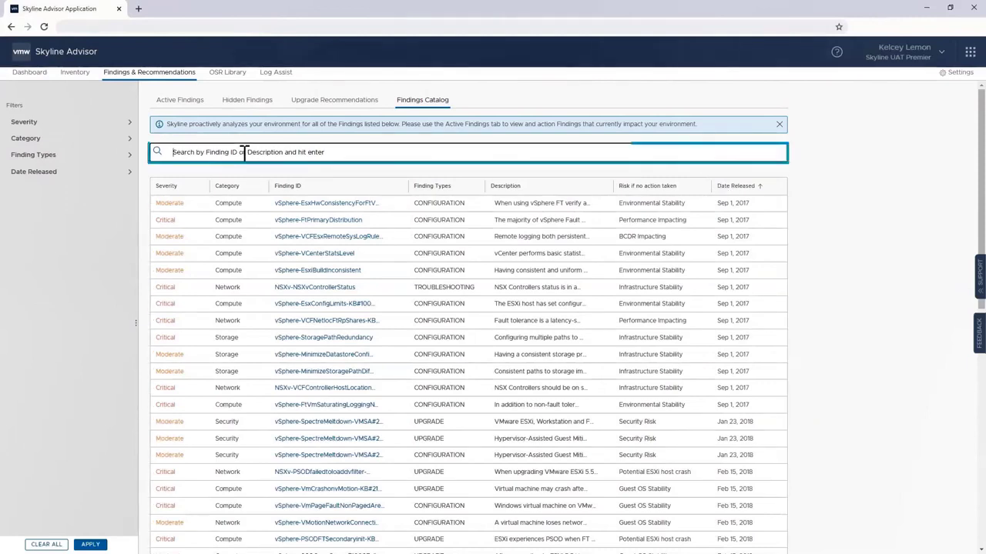
pyautogui.write('cent')
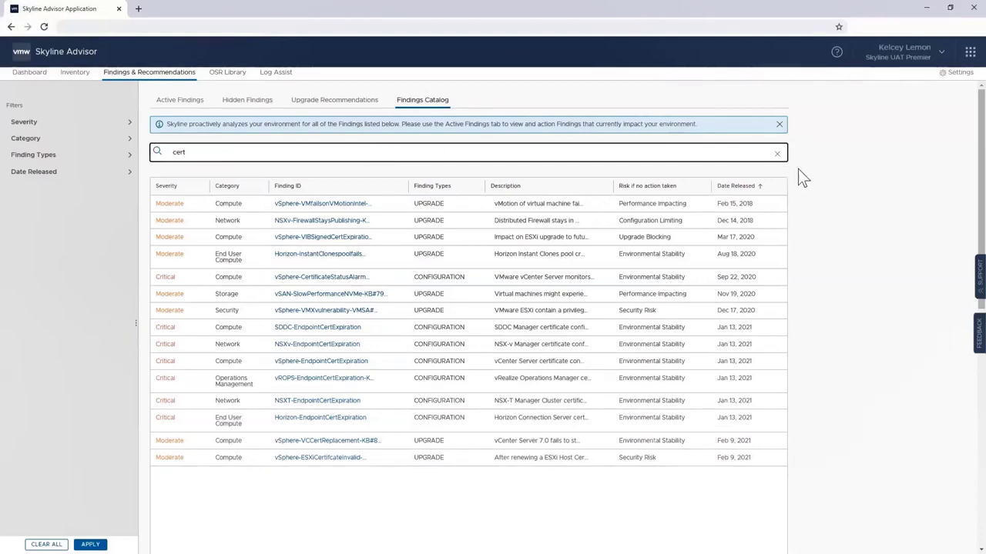
pyautogui.click(778, 156)
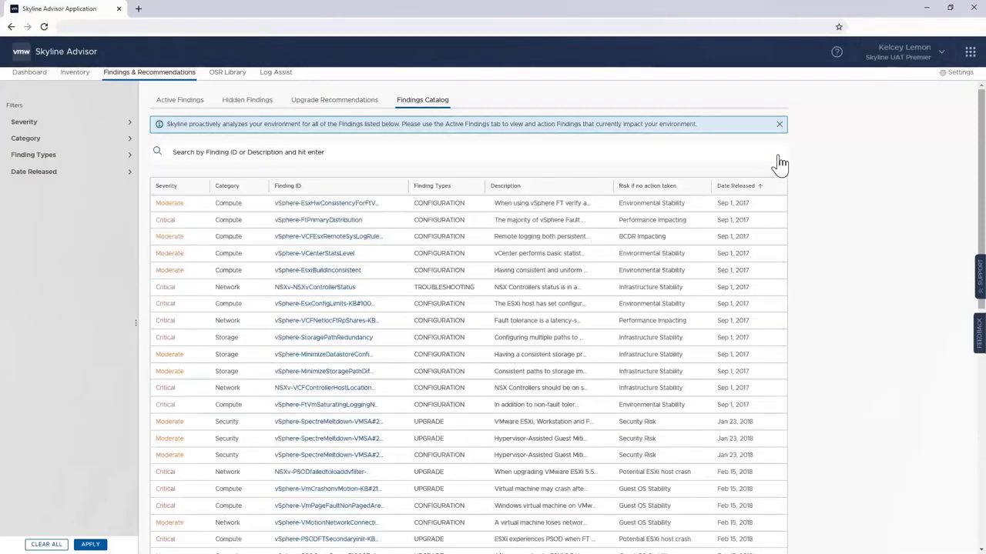
# Filter the Findings Catalog to Critical severity and look through the filtered list.
pyautogui.click(19, 125)
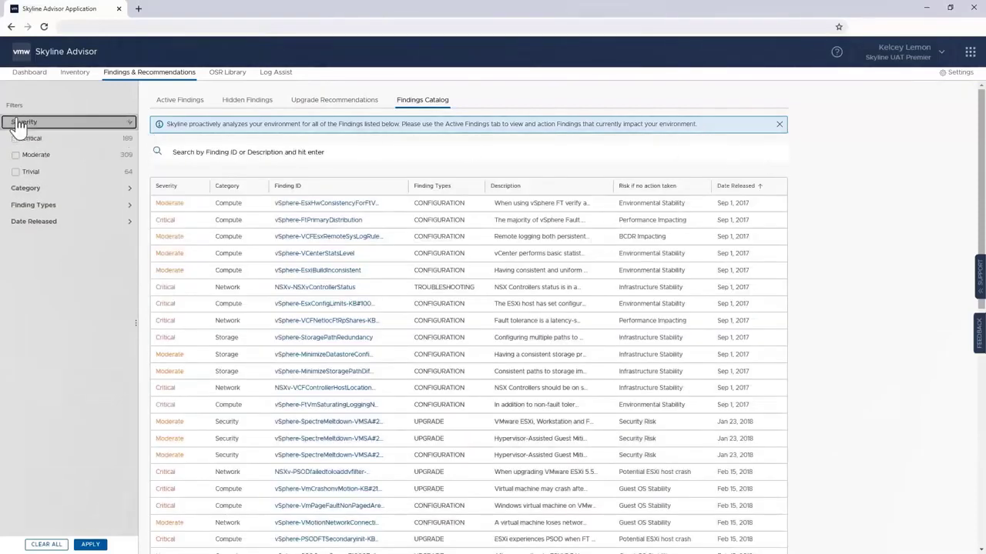
pyautogui.click(15, 139)
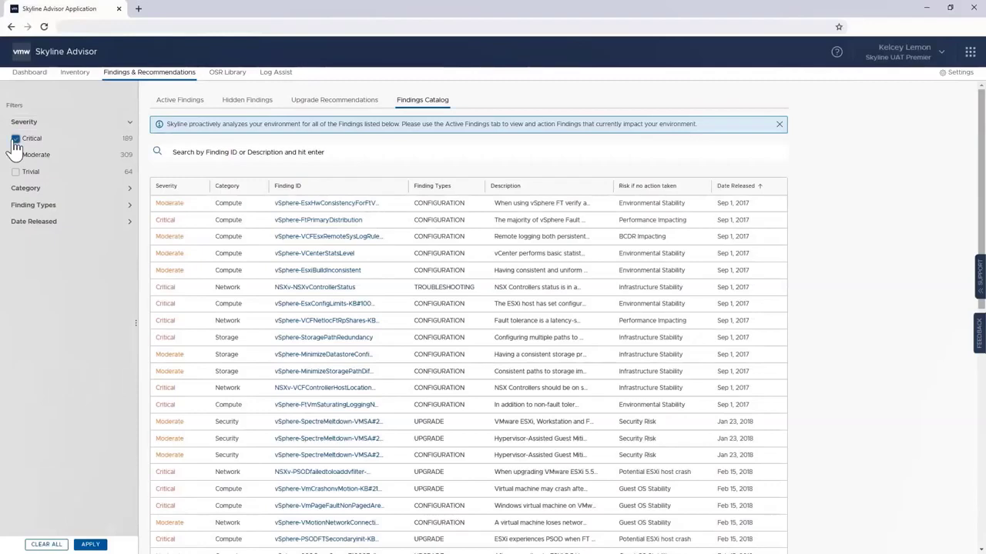
pyautogui.click(90, 544)
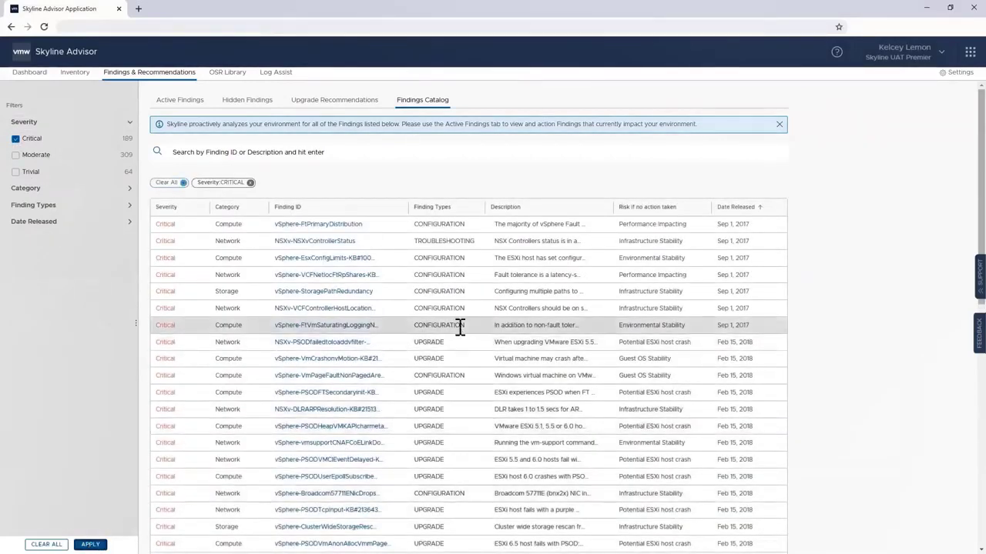
pyautogui.scroll(-2, 459, 330)
pyautogui.scroll(-3, 460, 329)
pyautogui.scroll(2, 462, 331)
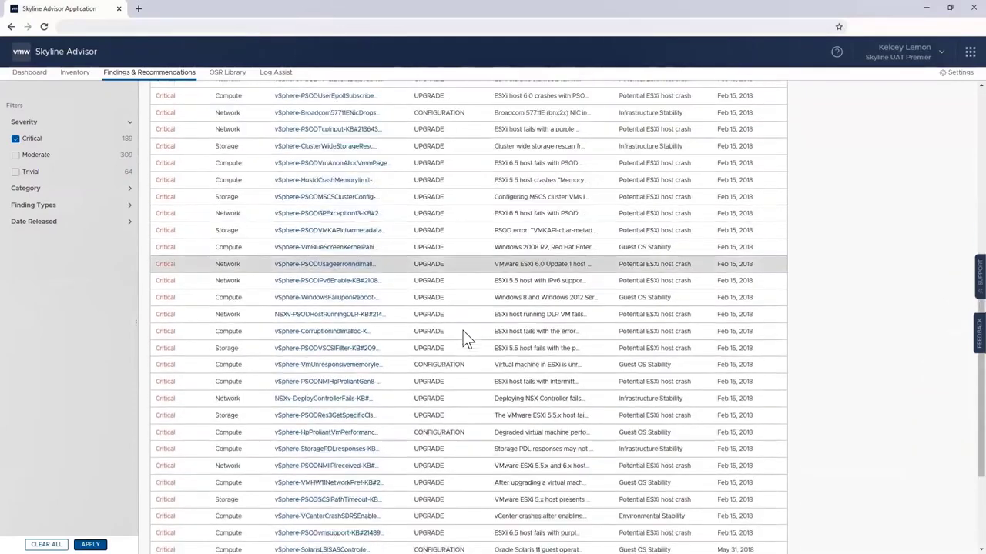
pyautogui.scroll(3, 463, 330)
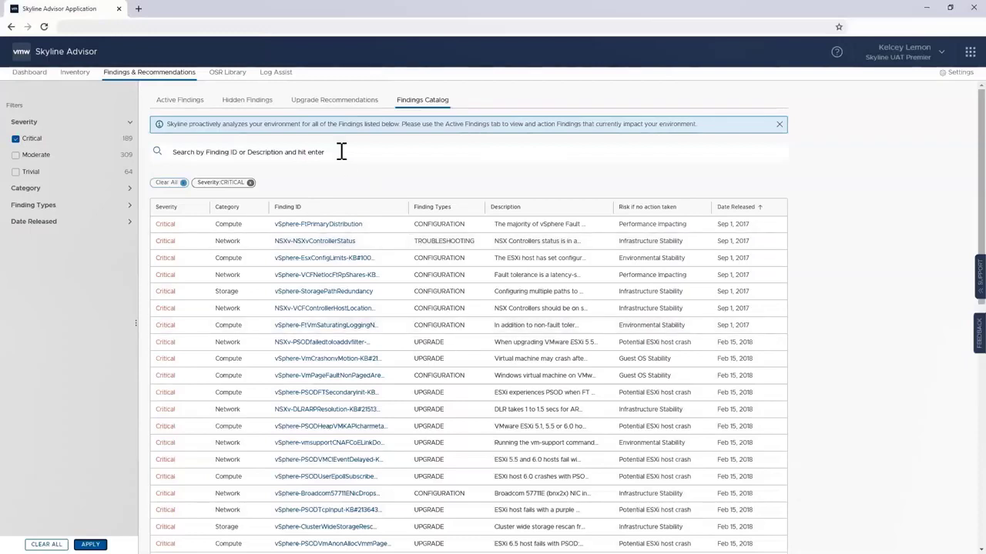
# Download the Skyline_UAT_Production_08-12-2020 report from the OSR Library as DOCX and read through it down to the Proactive Findings Detail.
pyautogui.click(228, 80)
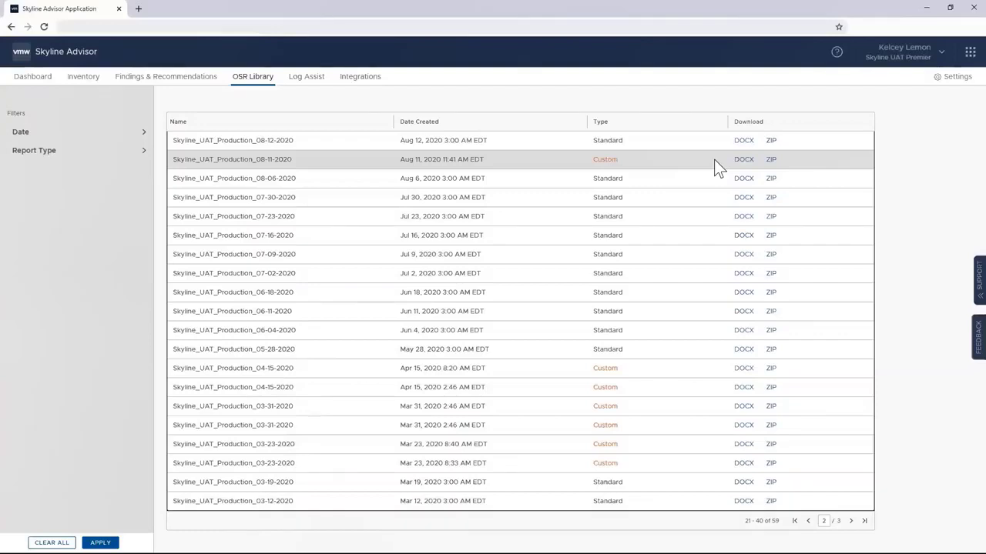
pyautogui.click(742, 141)
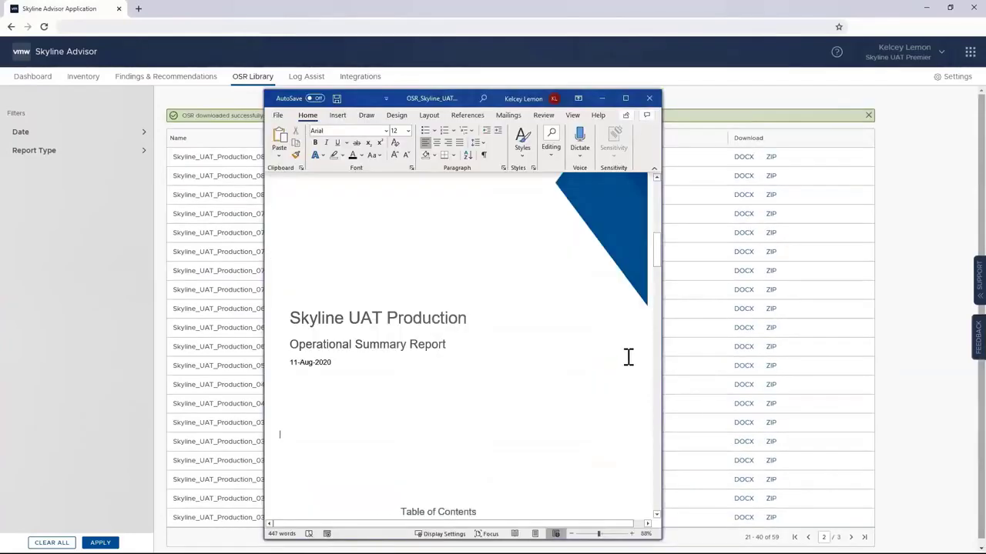
pyautogui.scroll(-8, 627, 354)
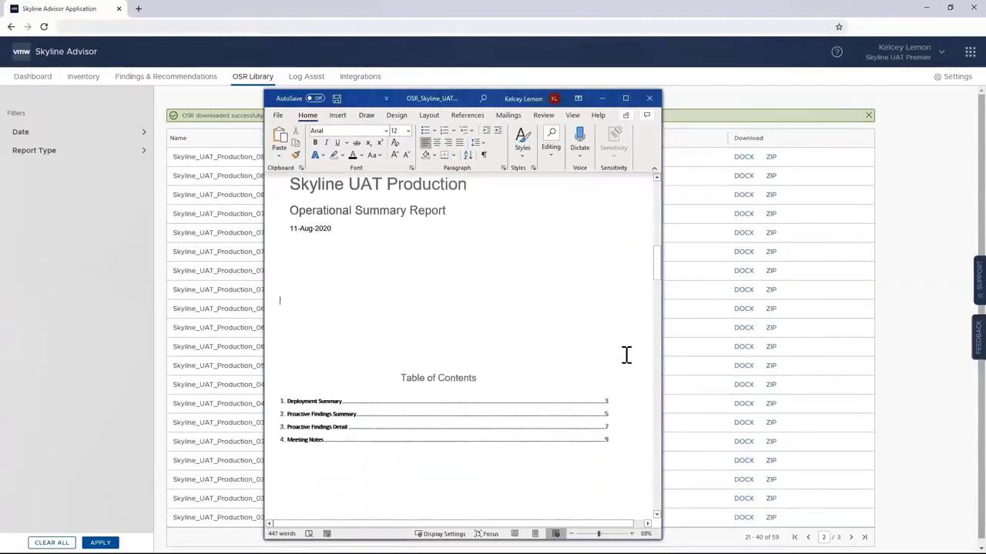
pyautogui.scroll(-10, 627, 354)
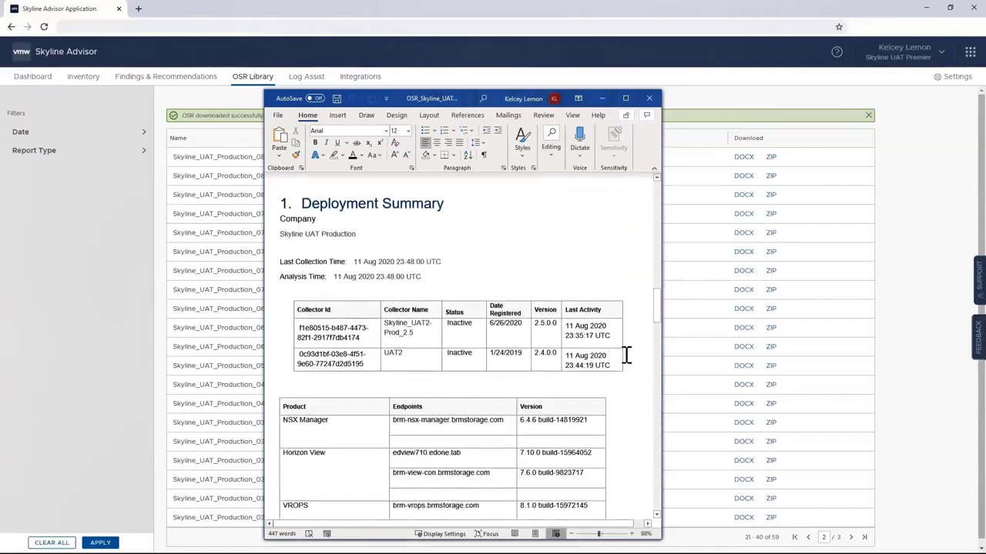
pyautogui.scroll(-10, 624, 353)
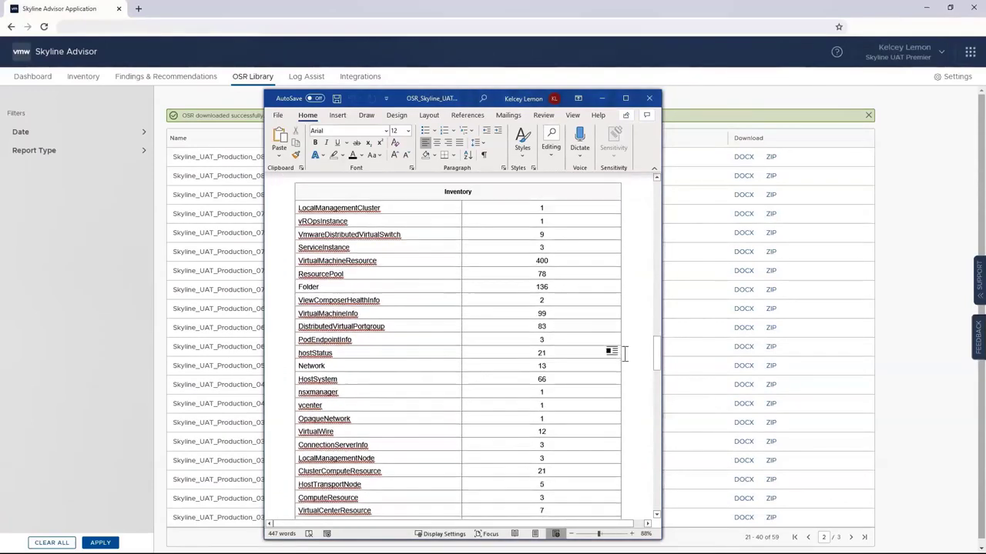
pyautogui.scroll(-10, 624, 354)
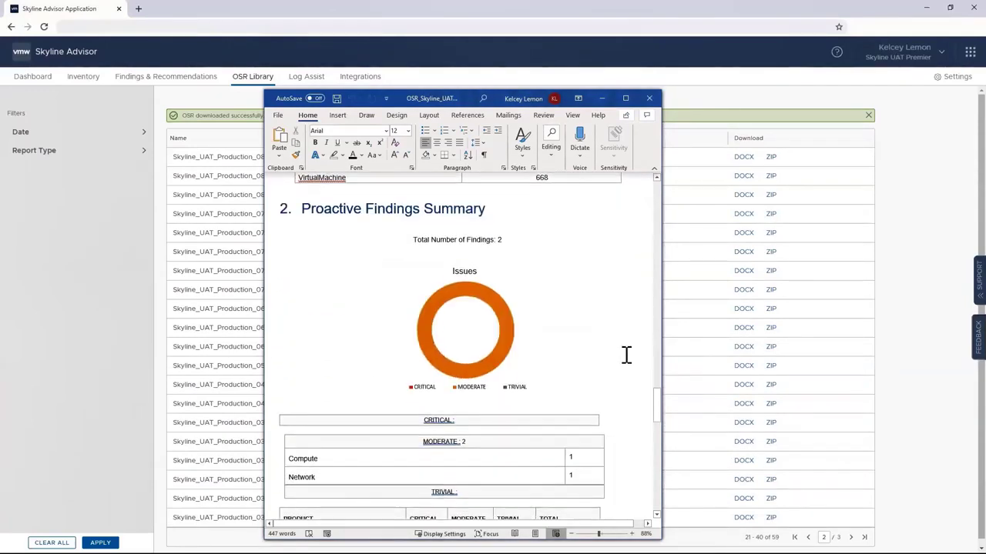
pyautogui.scroll(-10, 624, 354)
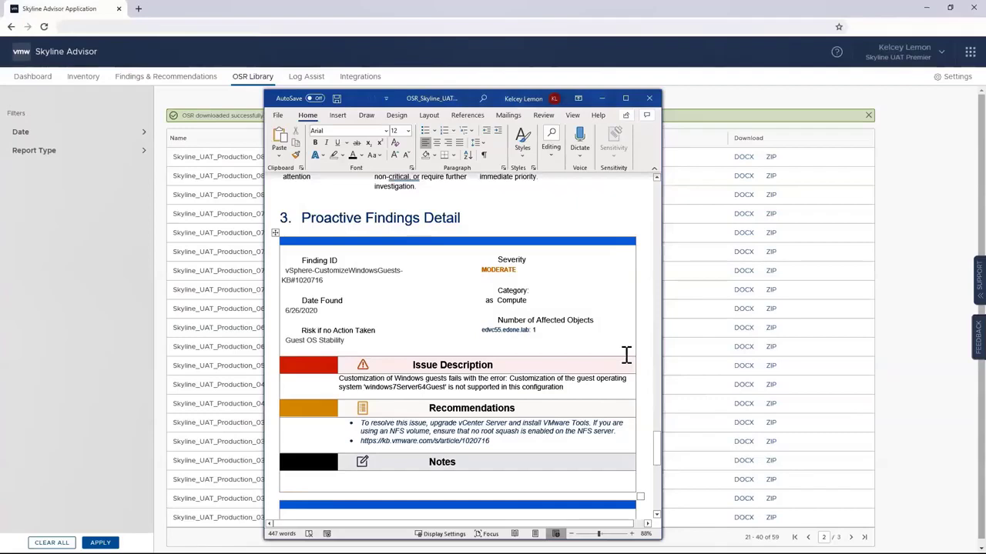
pyautogui.click(652, 97)
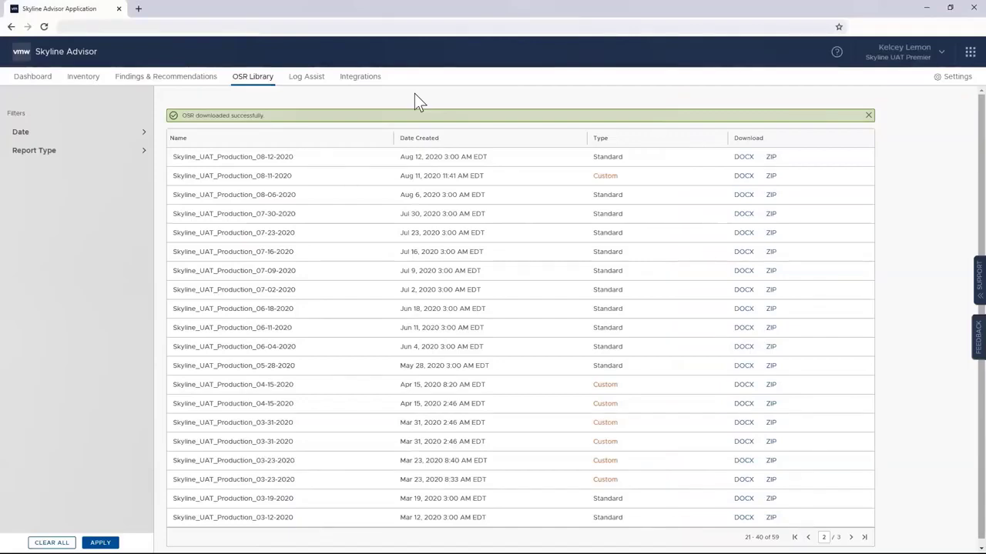
# Prepare a Log Assist transfer with the first listed support request and the NSX Manager brm-nsx-manager.brmstorage.com selected.
pyautogui.click(312, 83)
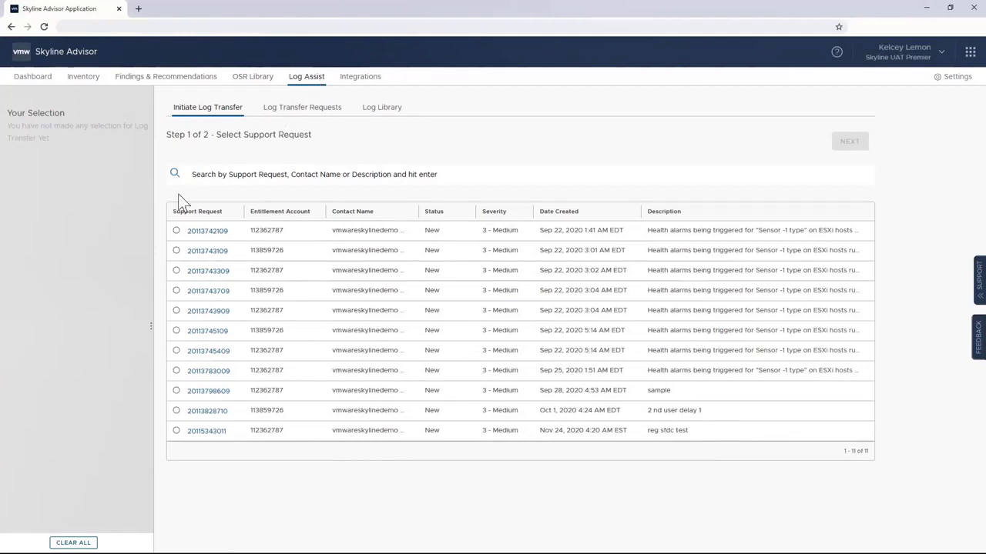
pyautogui.click(176, 231)
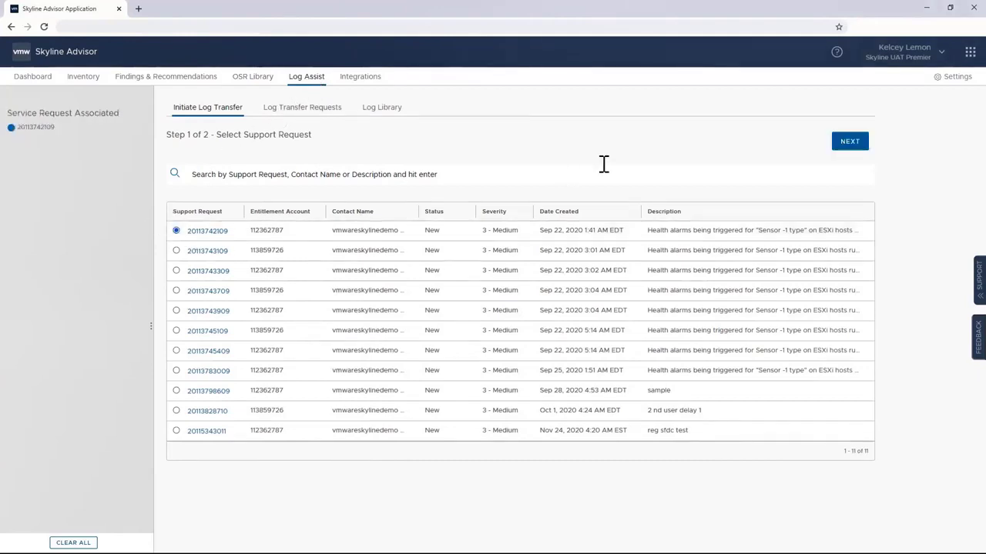
pyautogui.click(854, 144)
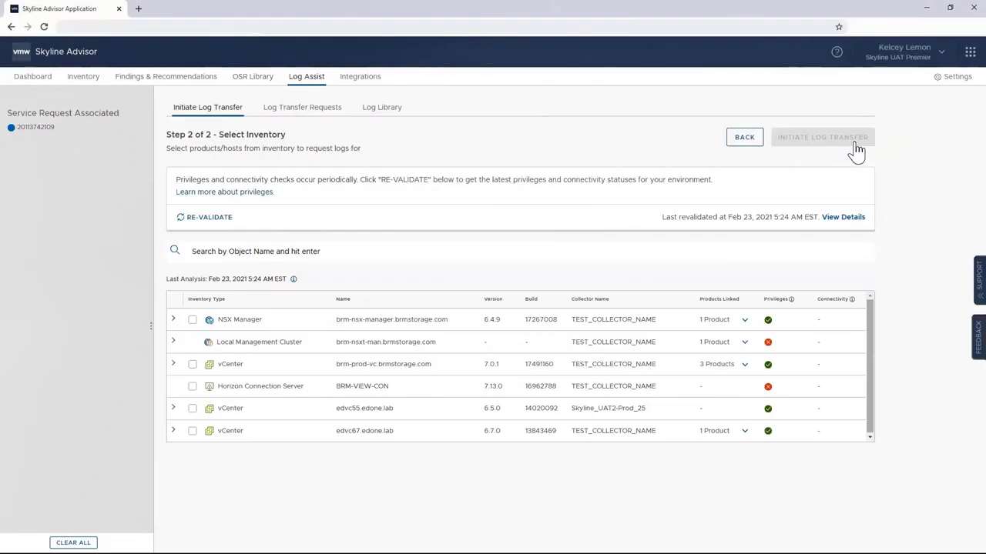
pyautogui.click(193, 320)
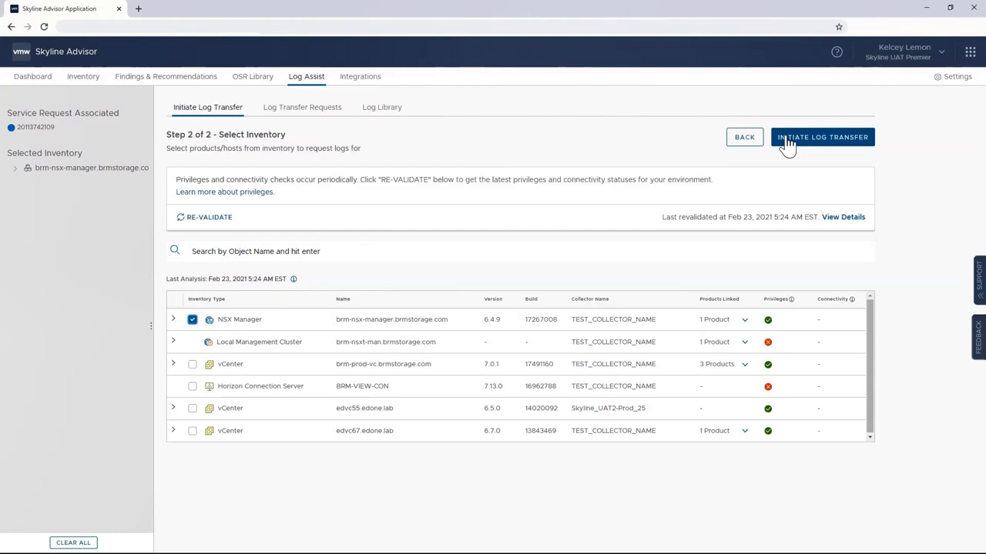
# Turn Auto Approve Log Requests on and off again for the log transfer requests, and view the Log Library.
pyautogui.click(301, 113)
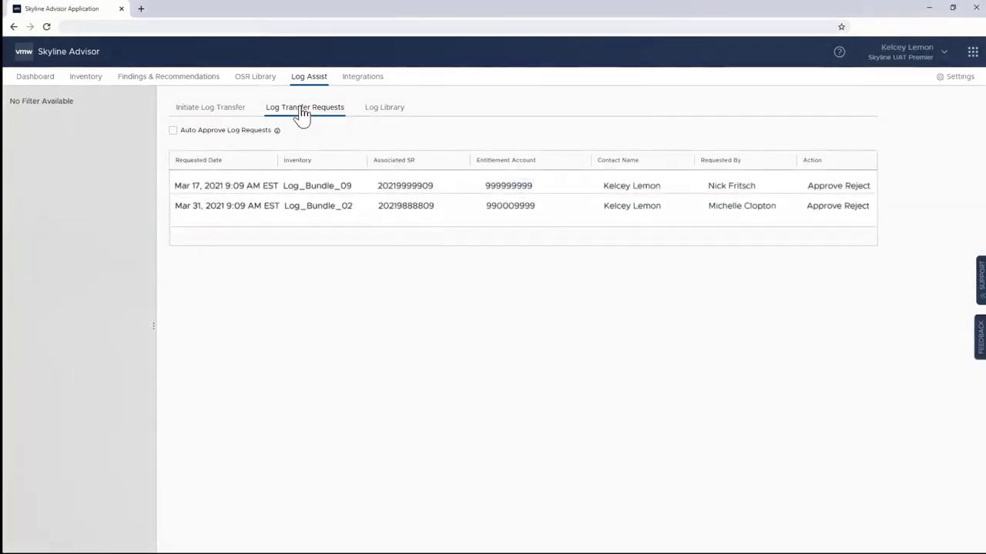
pyautogui.click(173, 131)
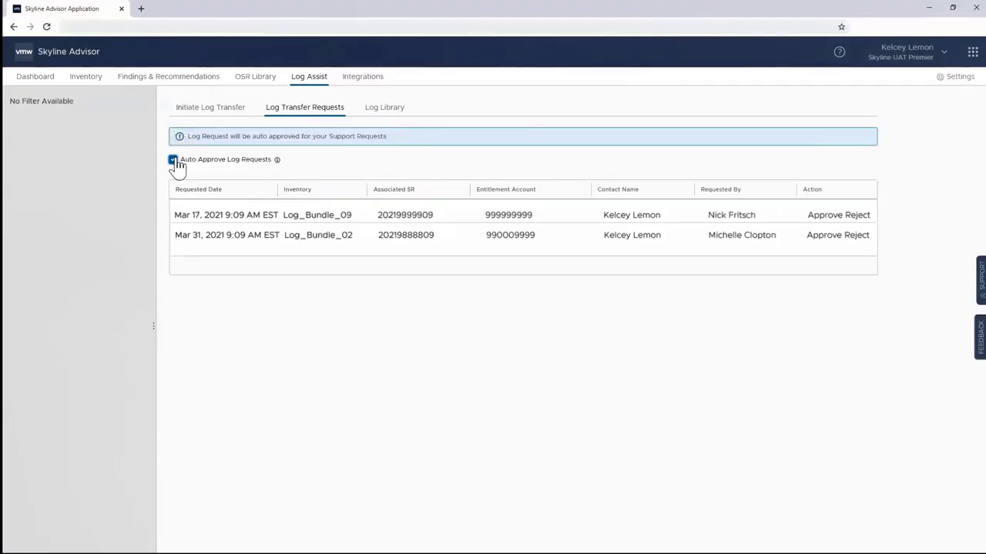
pyautogui.click(174, 161)
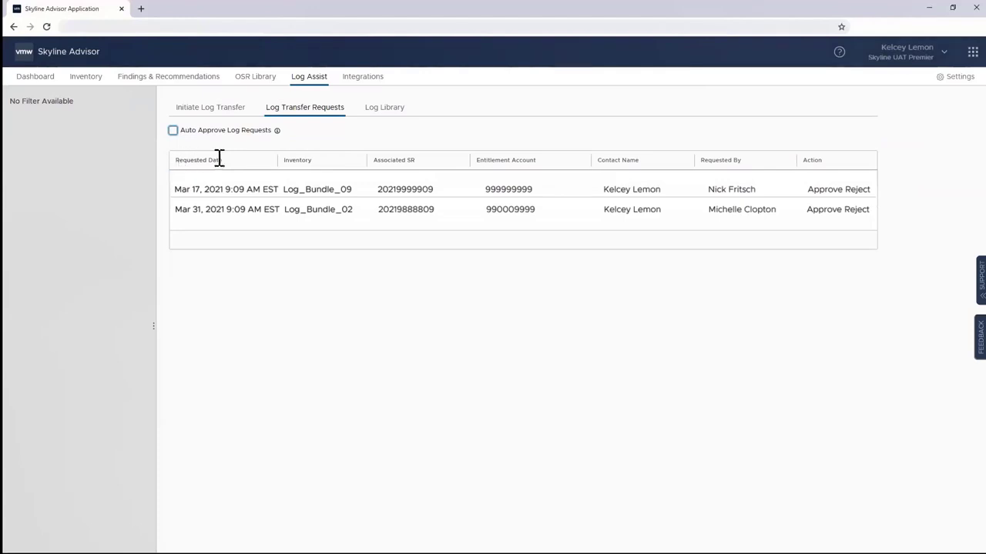
pyautogui.click(392, 111)
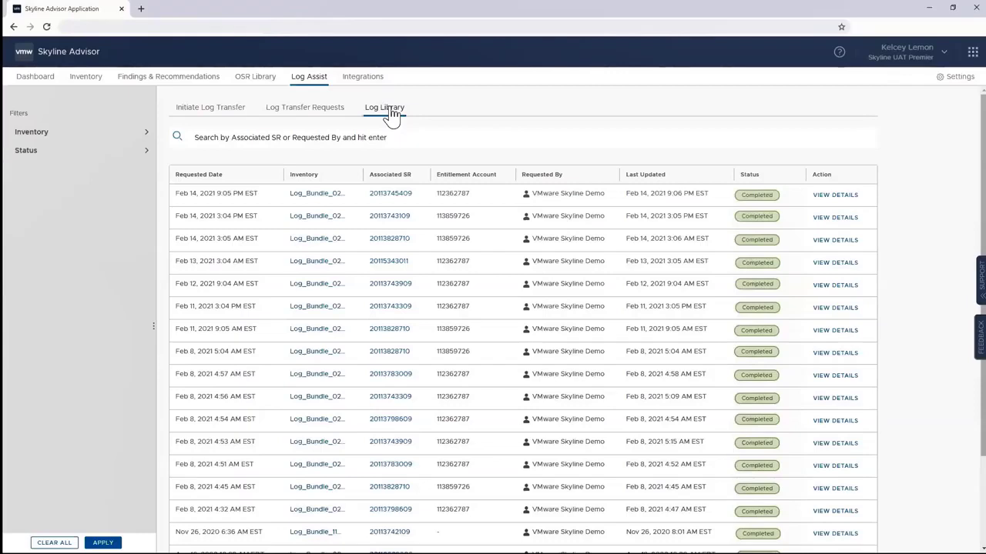
# Turn off all six email notification preferences in the settings, from New Operational Summary Report Availability through Entitlement Account Changes.
pyautogui.click(946, 82)
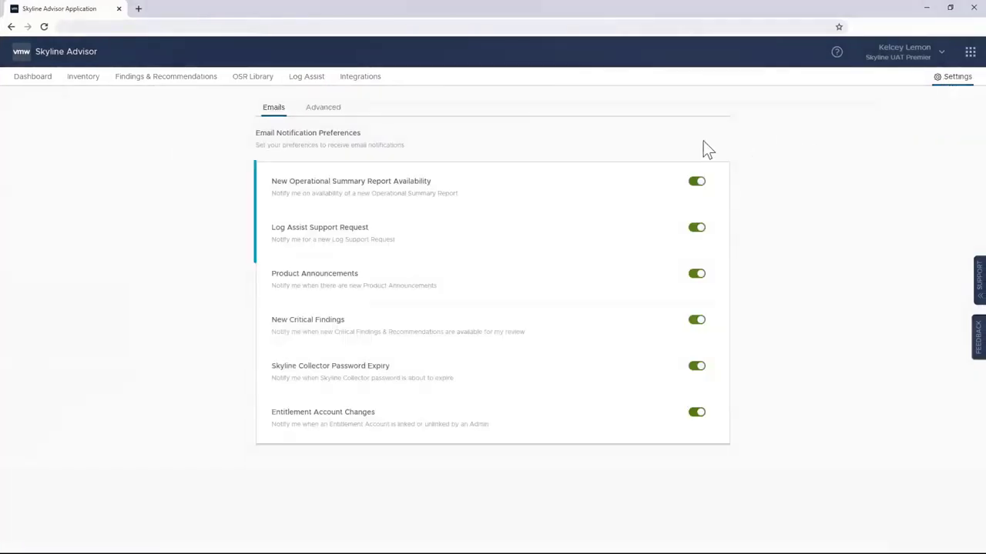
pyautogui.click(694, 185)
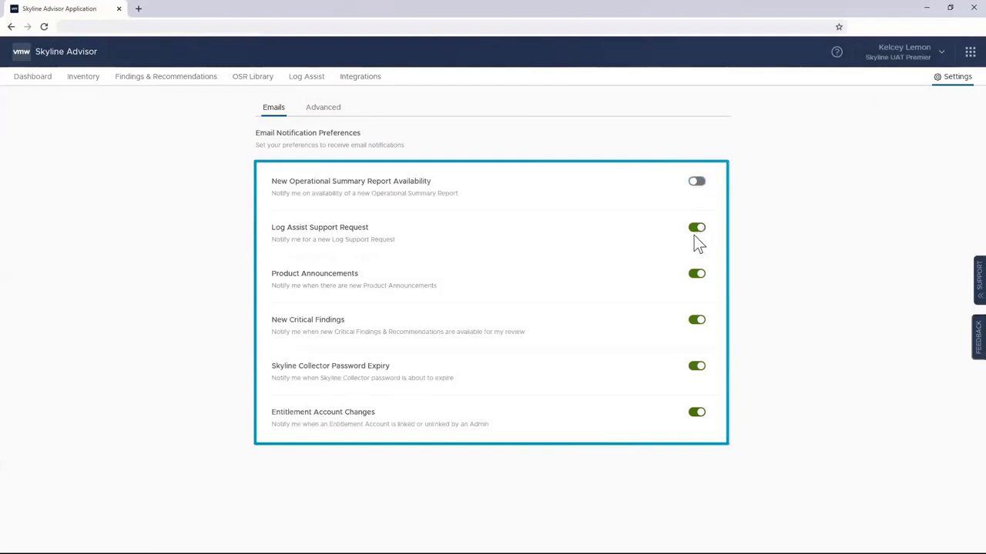
pyautogui.click(695, 231)
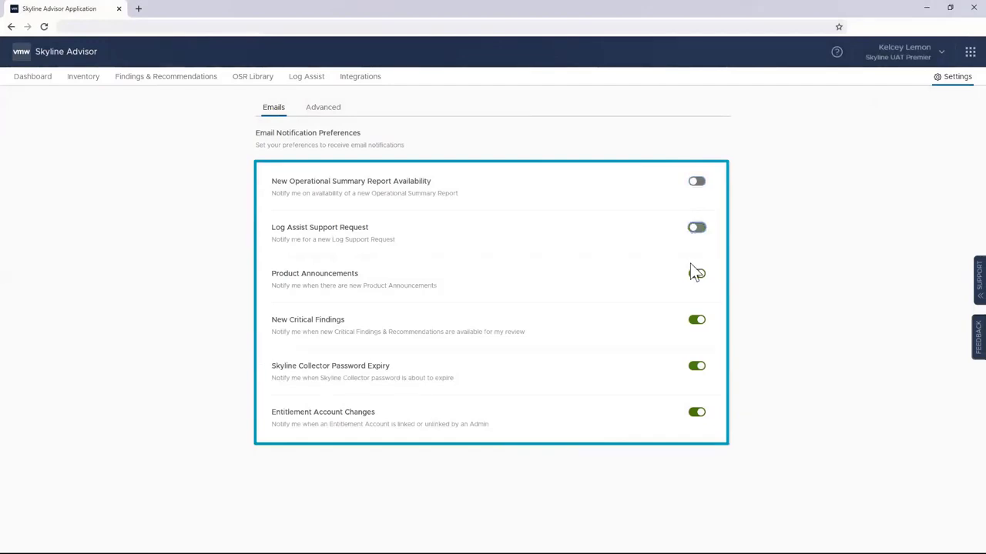
pyautogui.click(695, 275)
pyautogui.click(696, 322)
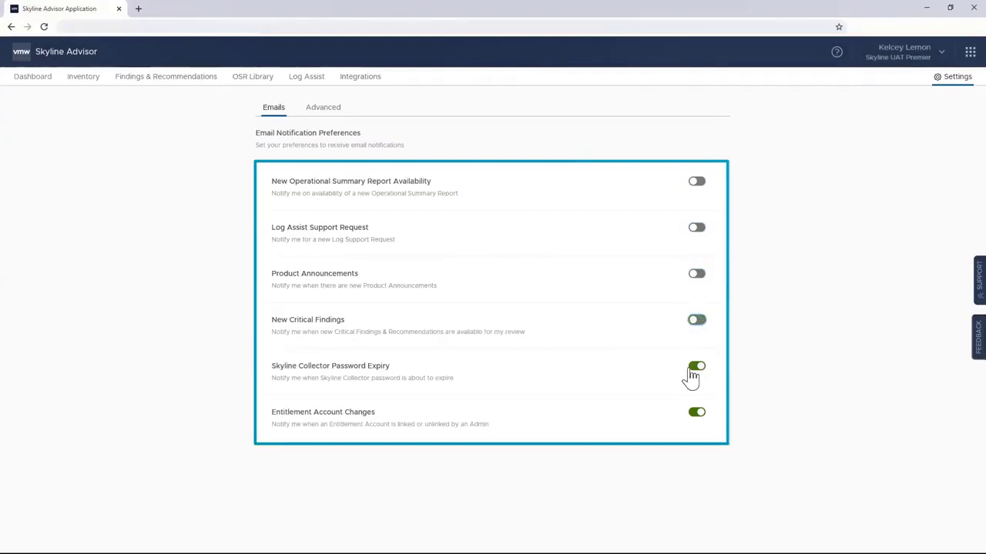
pyautogui.click(695, 370)
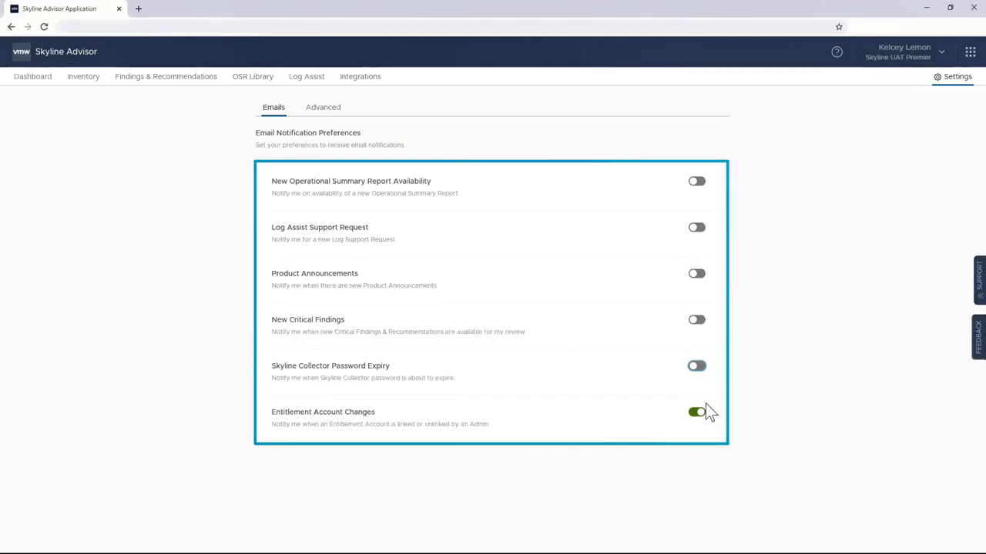
pyautogui.click(698, 416)
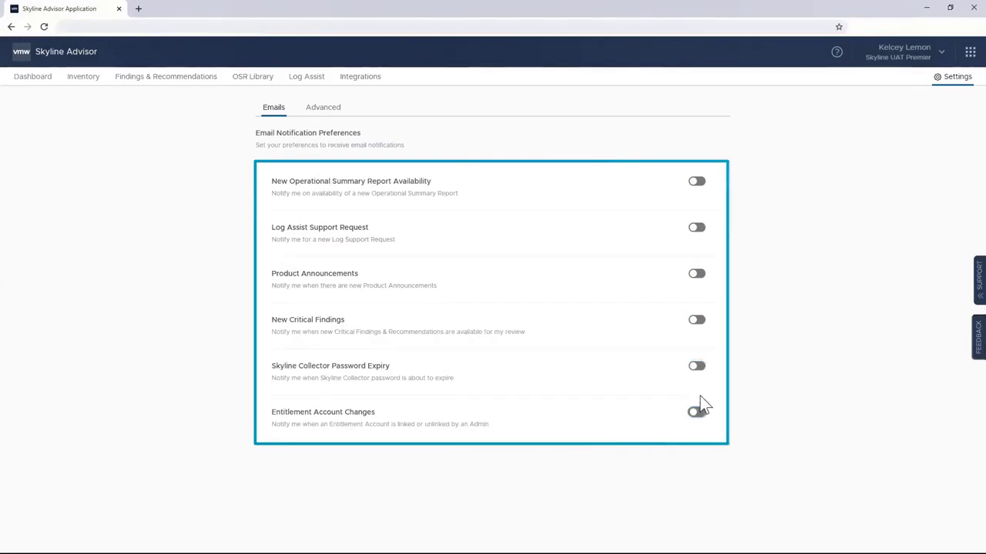
# Turn on email notifications for Skyline Collector Password Expiry, New Critical Findings, Product Announcements, Log Assist Support Request and New Operational Summary Report Availability.
pyautogui.click(697, 368)
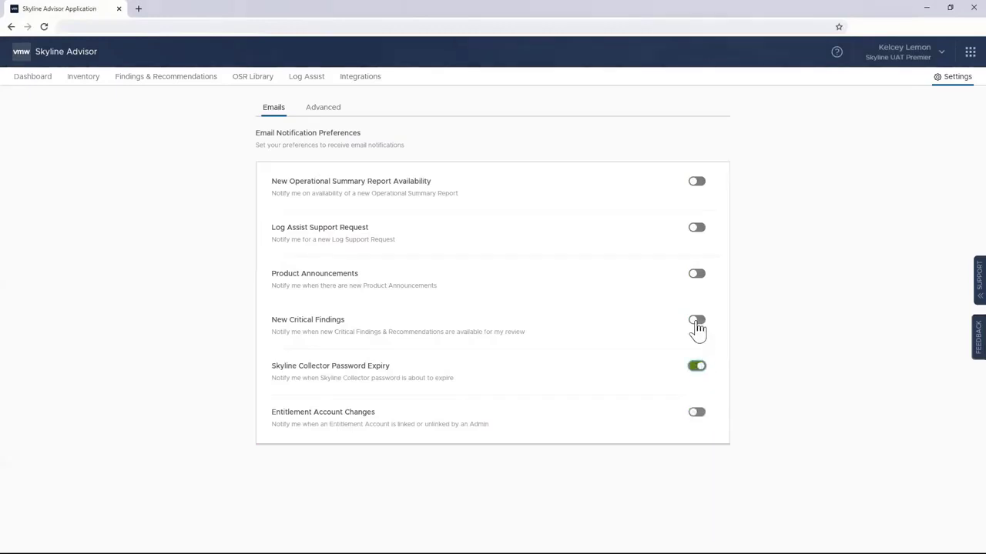
pyautogui.click(698, 324)
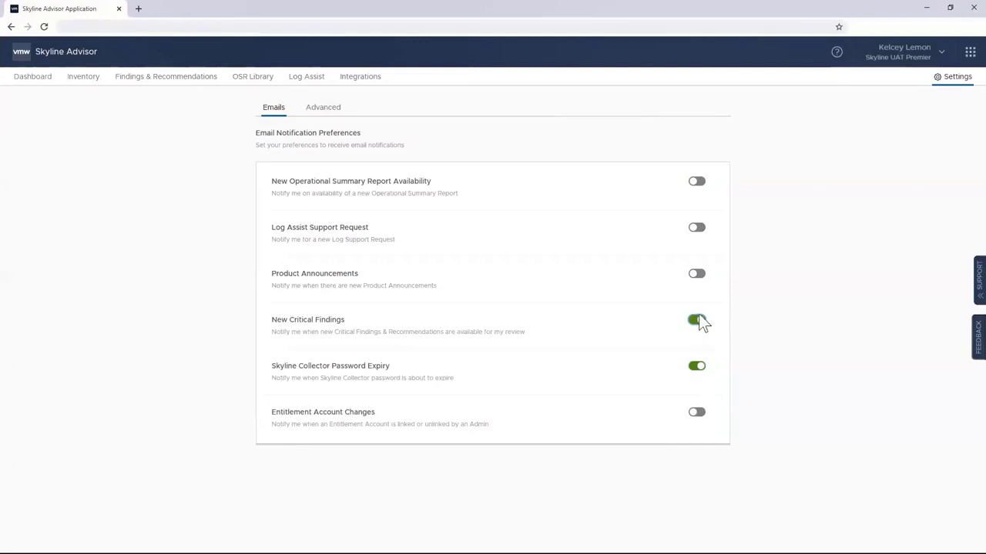
pyautogui.click(699, 277)
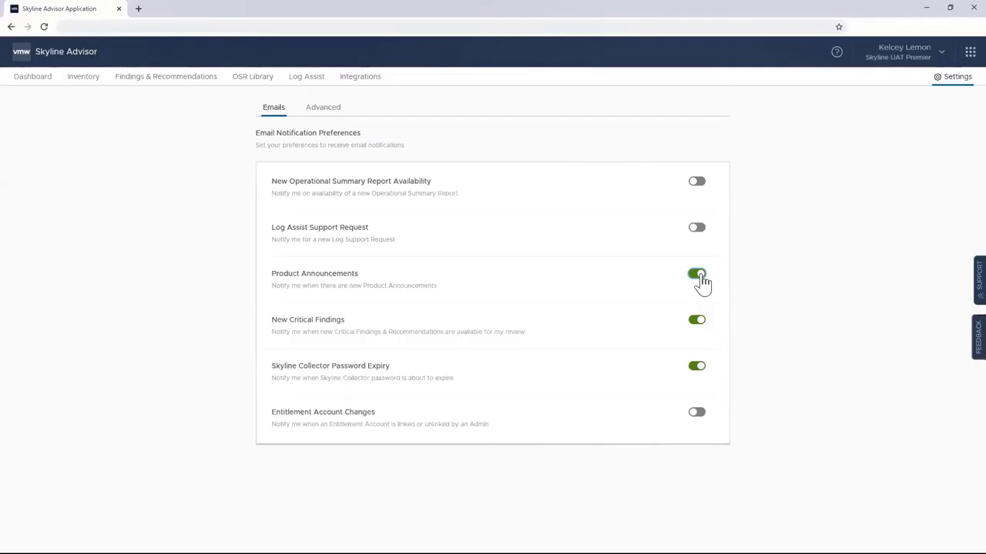
pyautogui.click(698, 234)
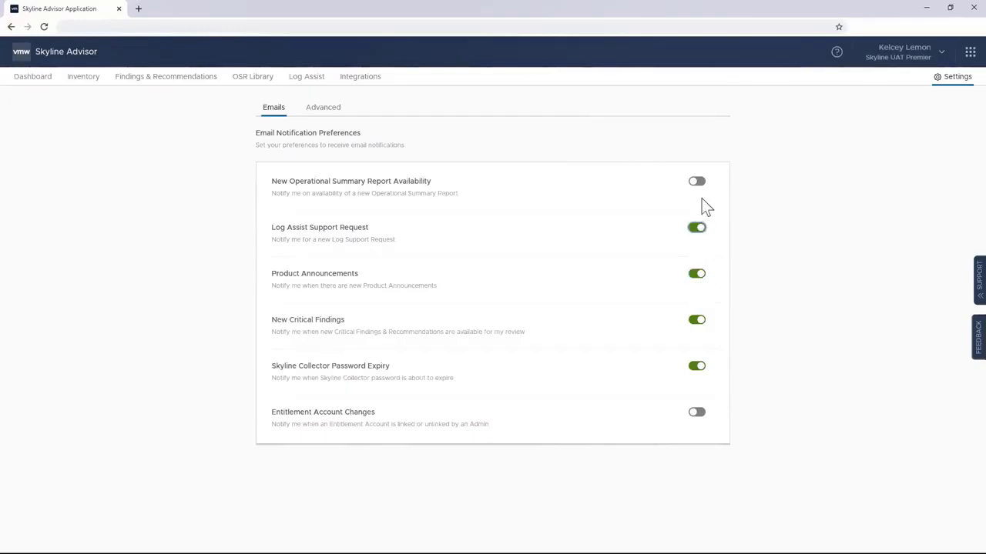
pyautogui.click(698, 185)
# Enable View Support Requests Raised by Team Members in the advanced settings.
pyautogui.click(326, 112)
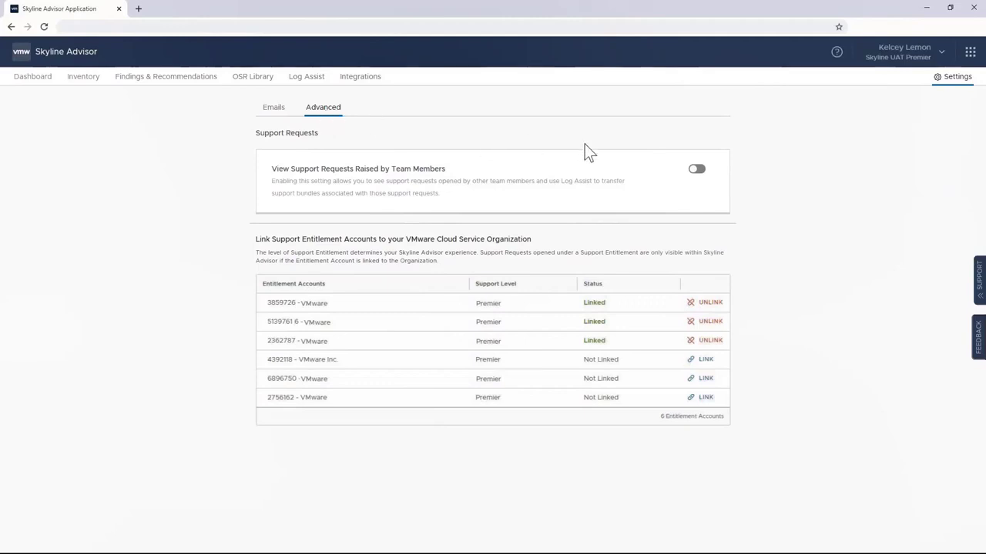
pyautogui.click(697, 171)
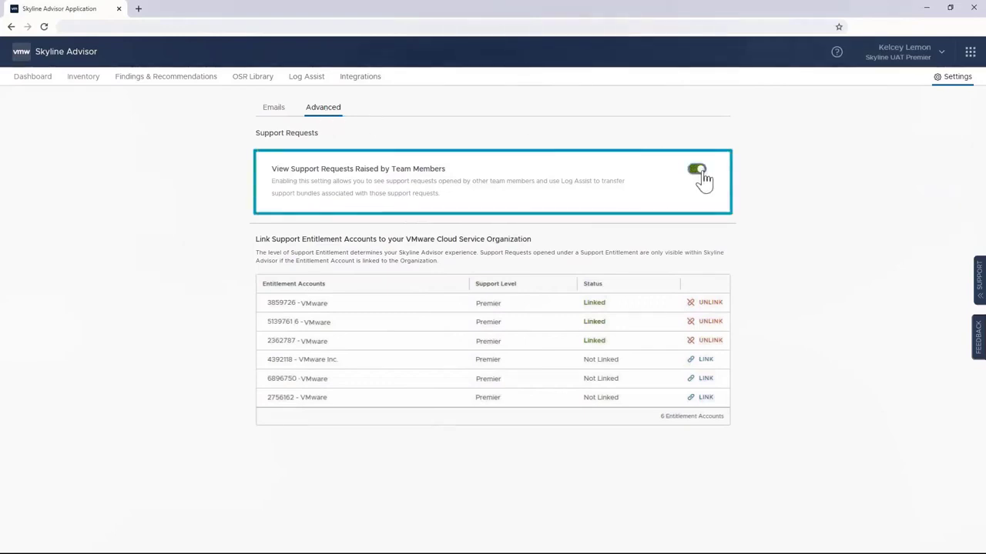